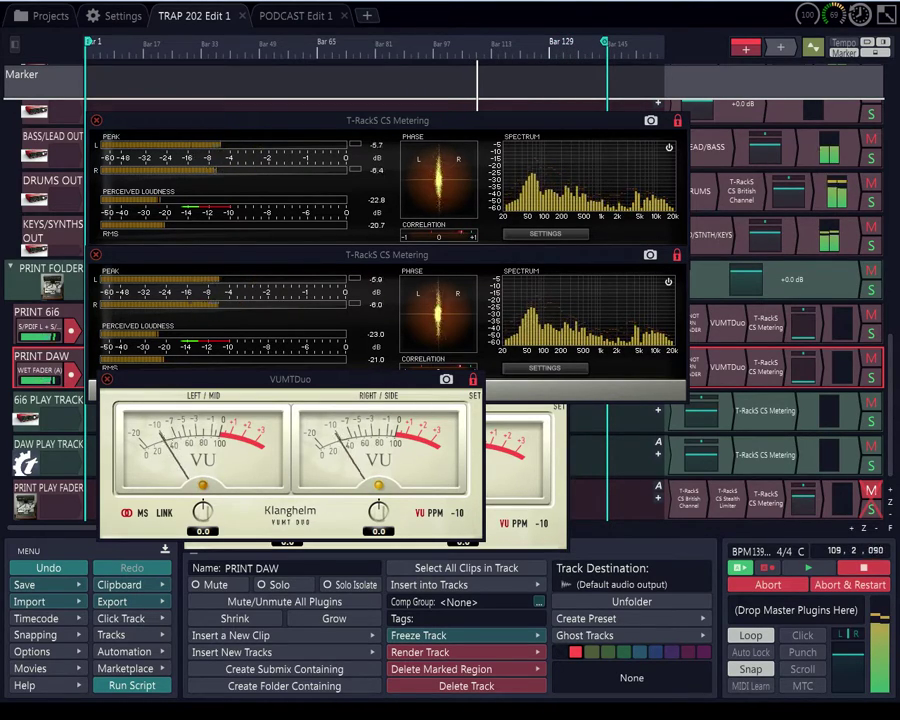
Switch to Scarlett MixControl, unlink and relink the DAW 9/10 KEYS pair, and unlink the DAW 3/4 AUX/2BUS pair into mono channels
key(alt+Tab)
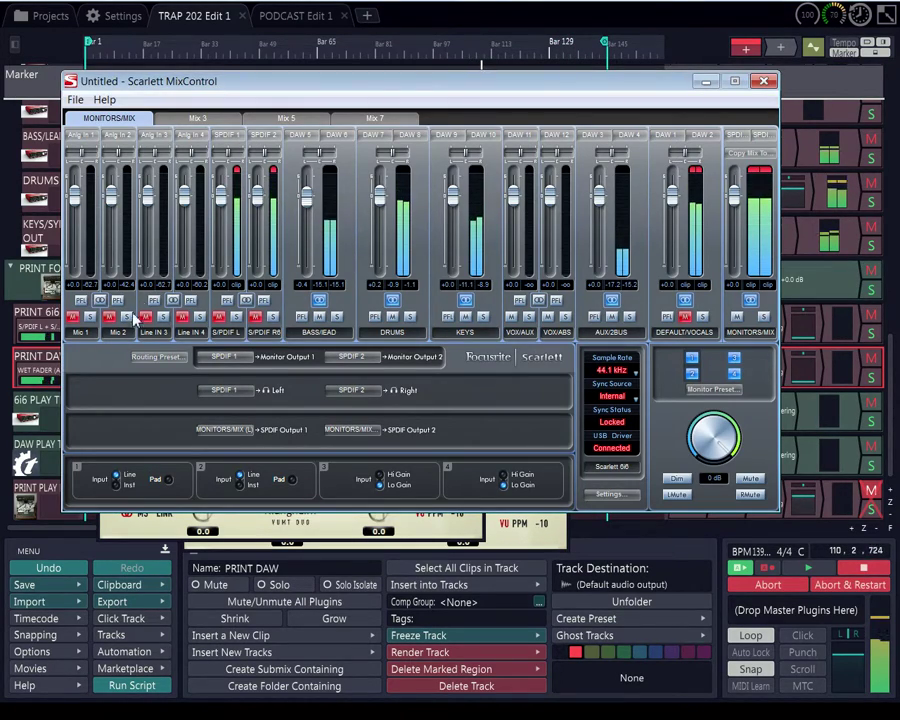
click(466, 300)
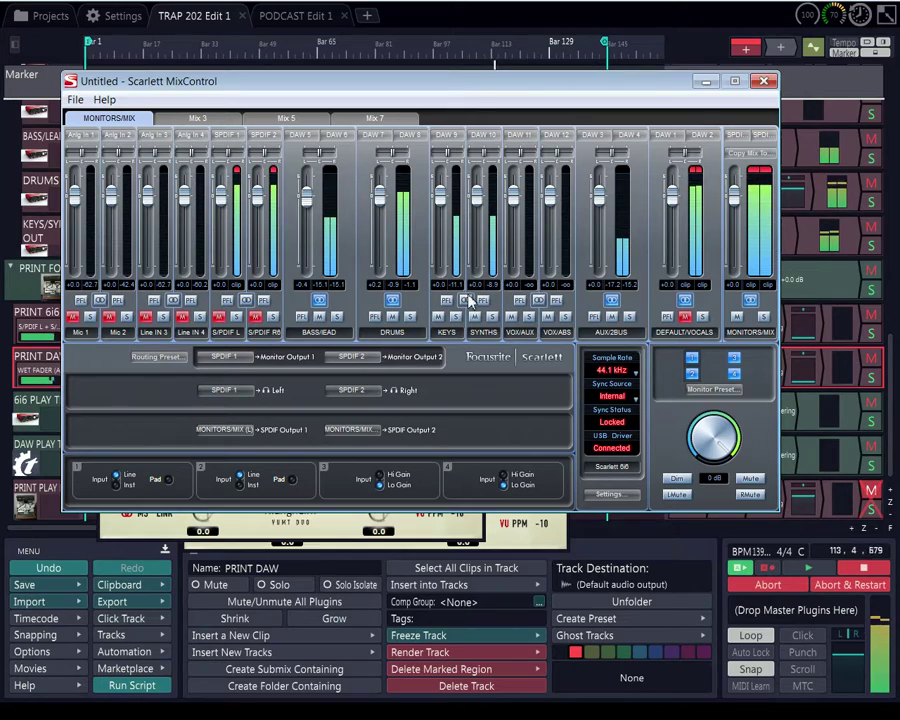
click(466, 301)
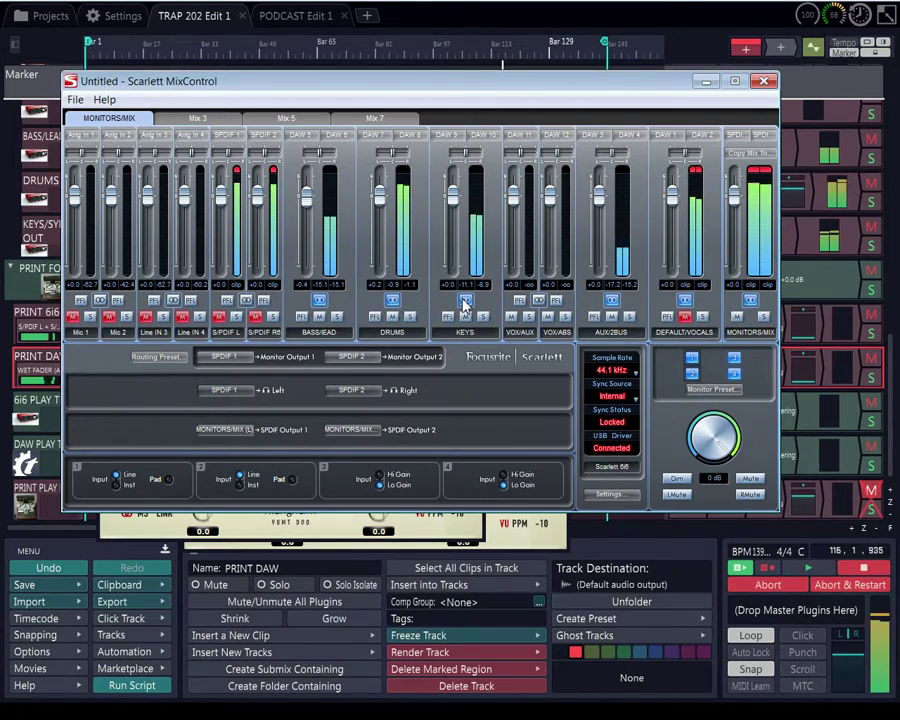
click(609, 300)
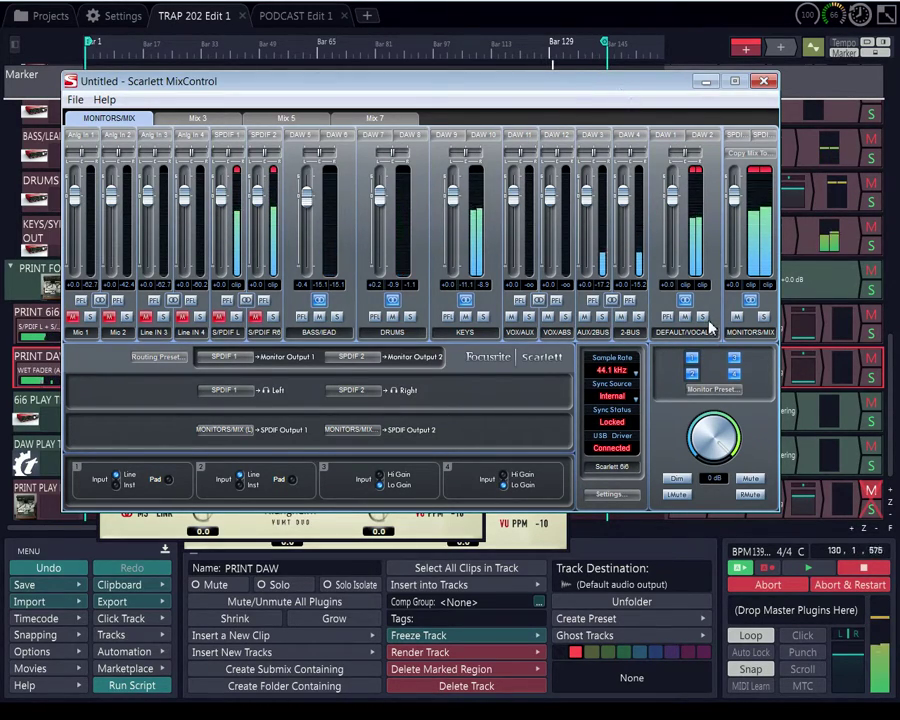
Stop the recording and close the floating T-RackS CS Metering and VUMTDuo plugin windows covering the tracks
click(857, 567)
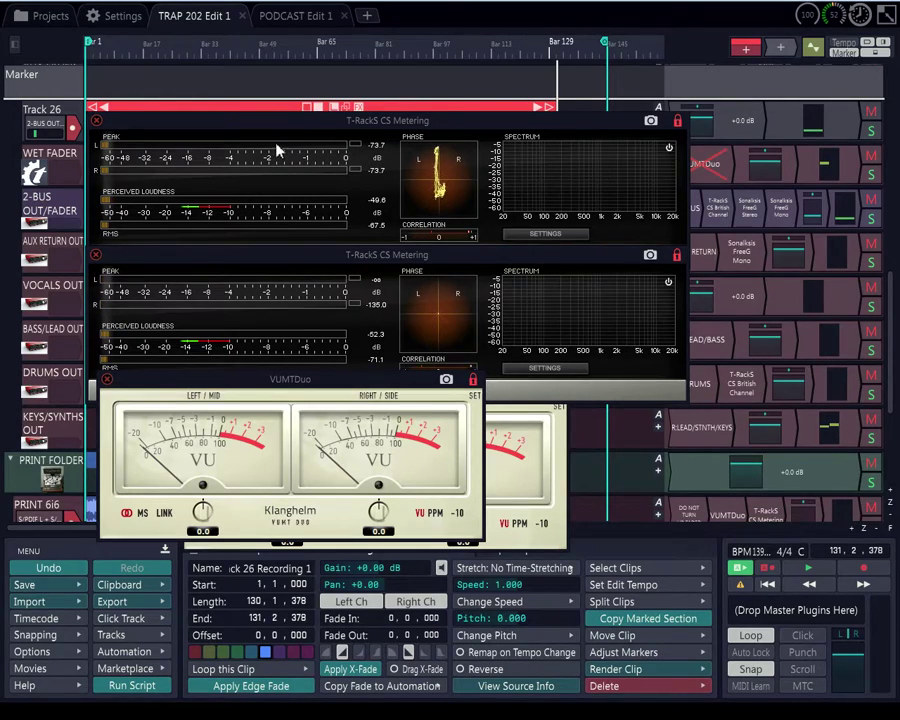
drag(248, 122, 246, 453)
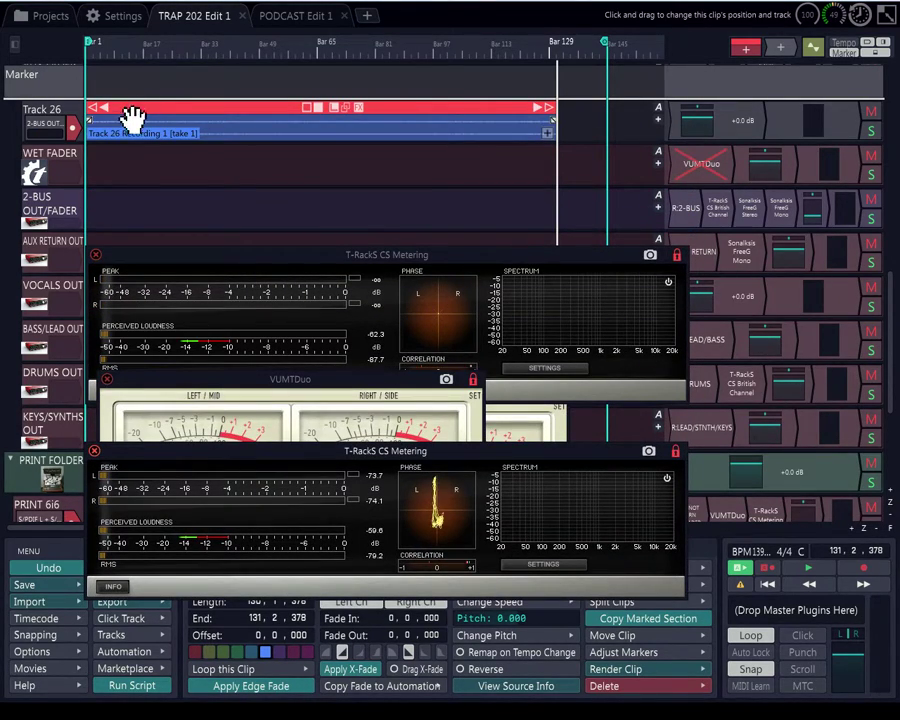
scroll(132, 116, down, 3)
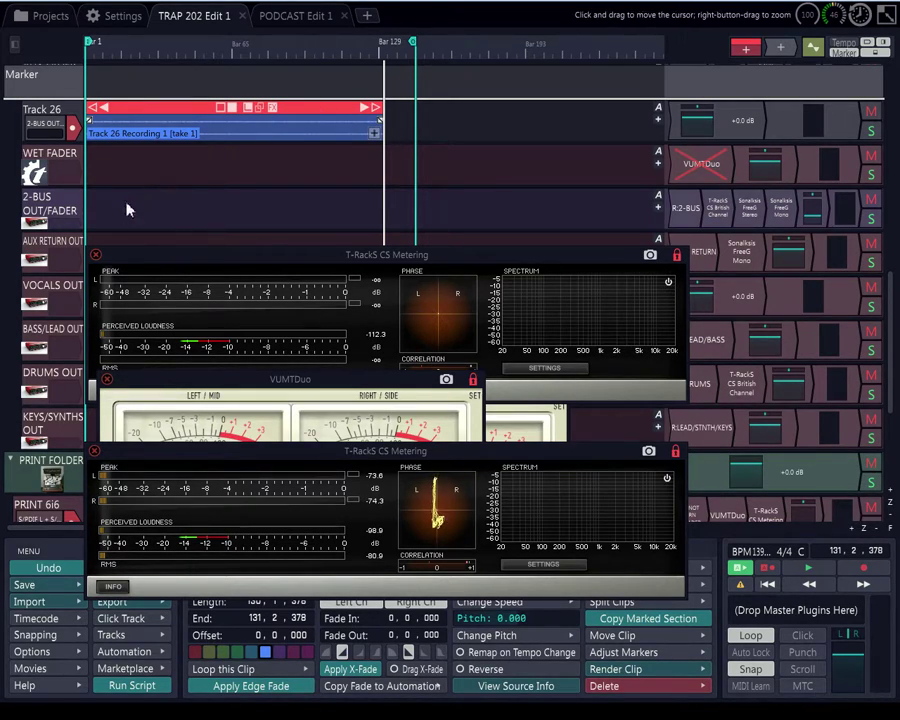
click(153, 402)
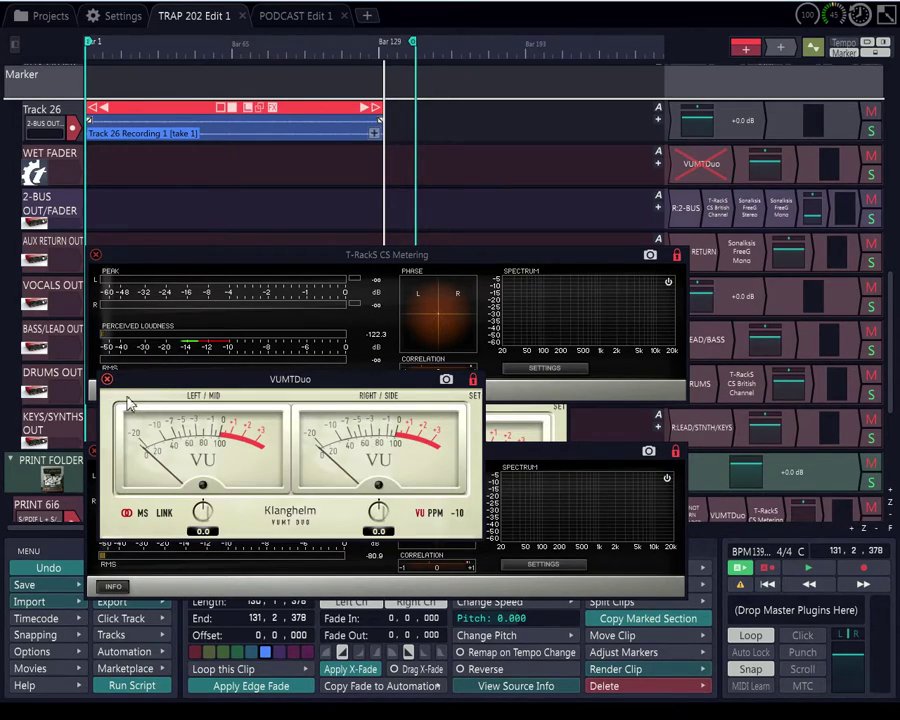
click(108, 379)
click(94, 450)
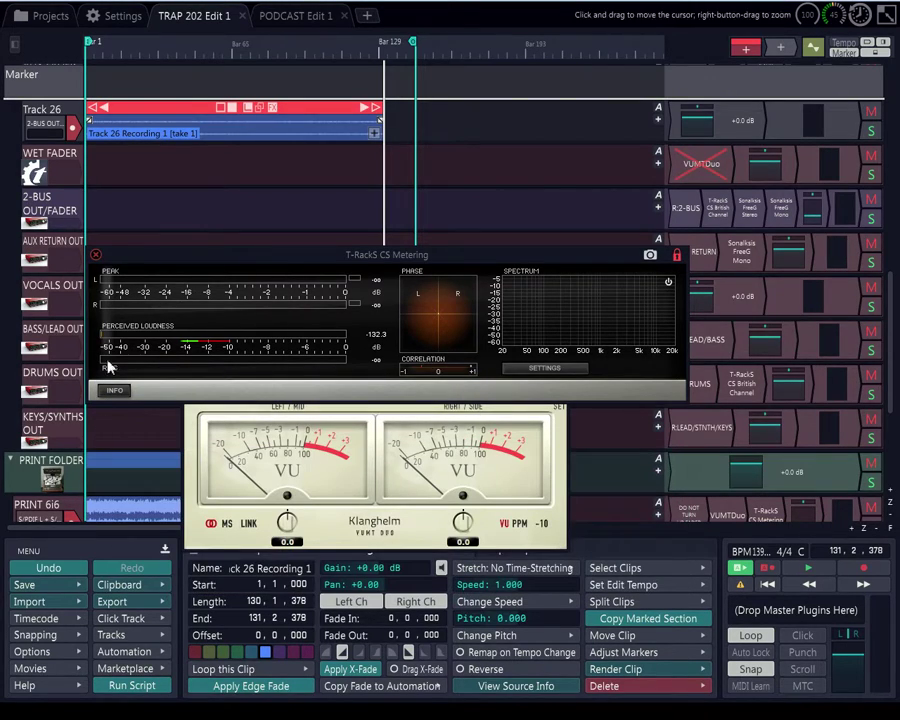
click(97, 256)
click(191, 390)
Check the Scarlett MixControl channels and examine the end of the PRINT 6i6 recording
scroll(73, 440, down, 3)
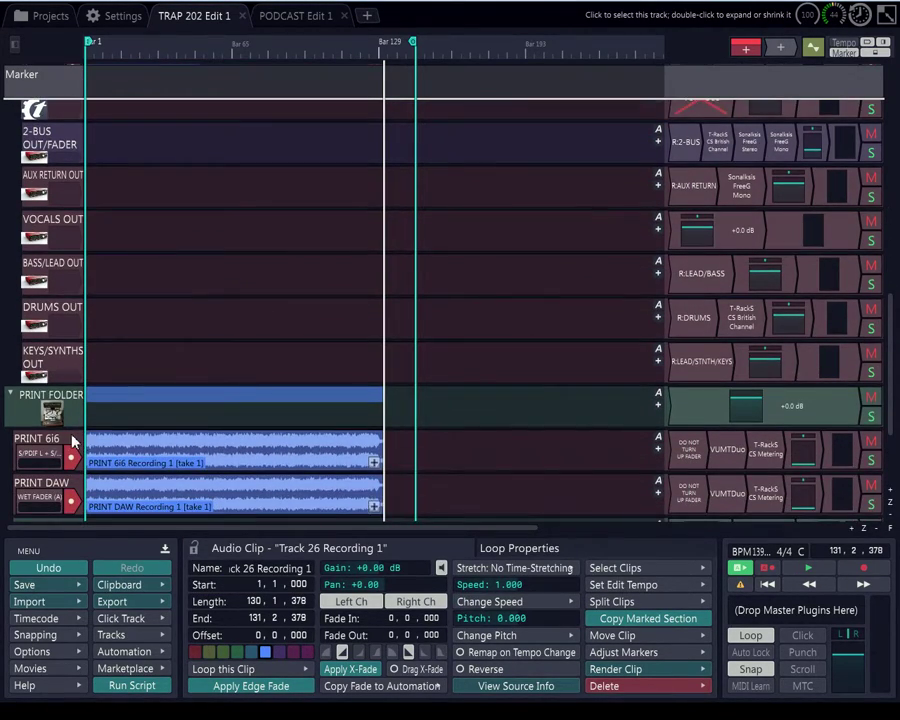
scroll(73, 440, down, 2)
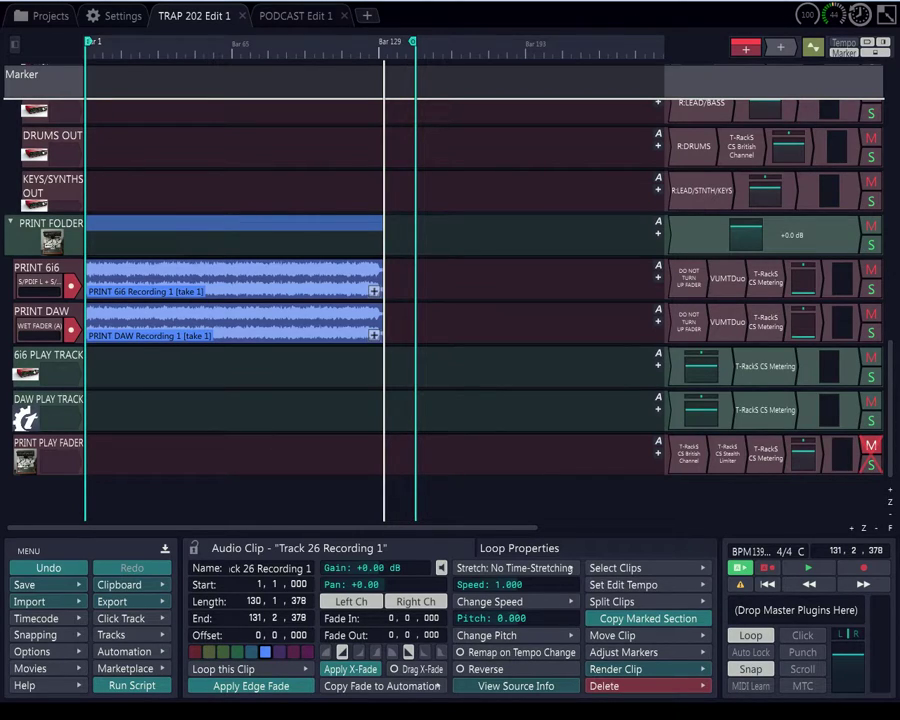
key(alt+Tab)
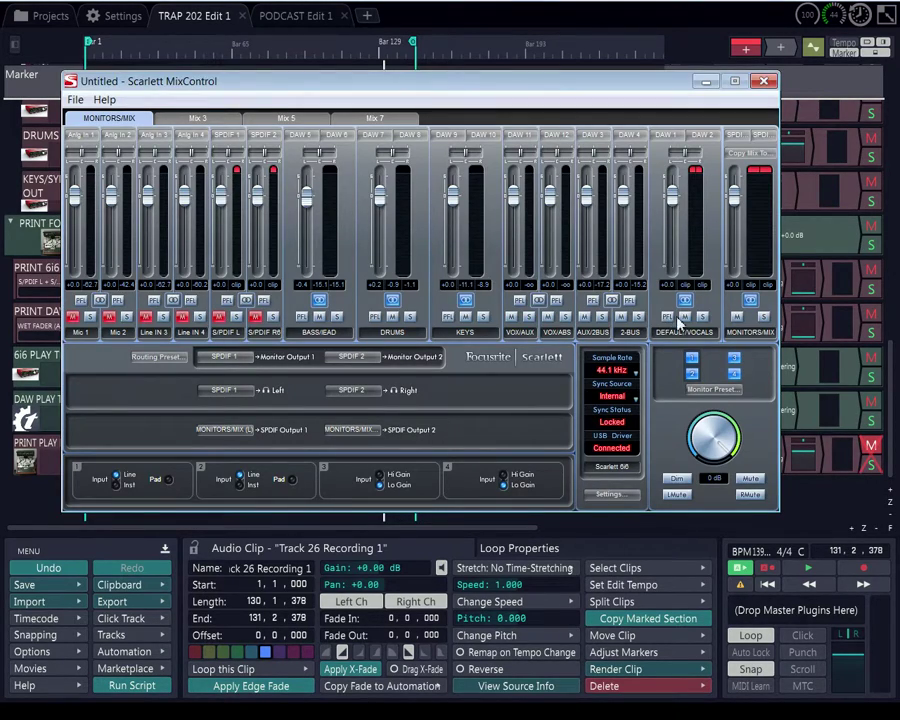
drag(381, 81, 387, 467)
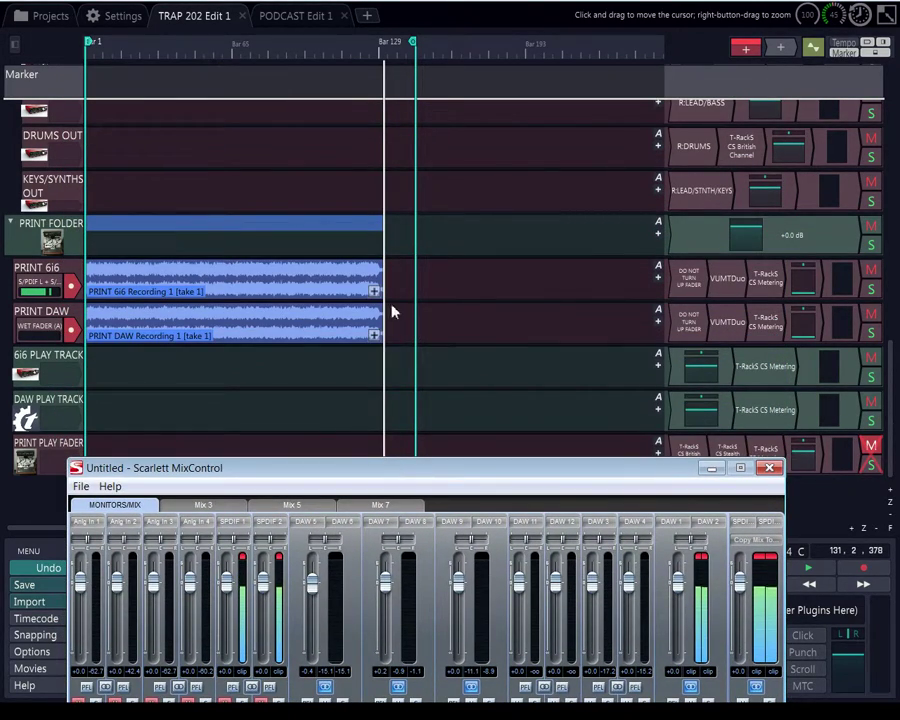
click(363, 276)
scroll(362, 275, up, 5)
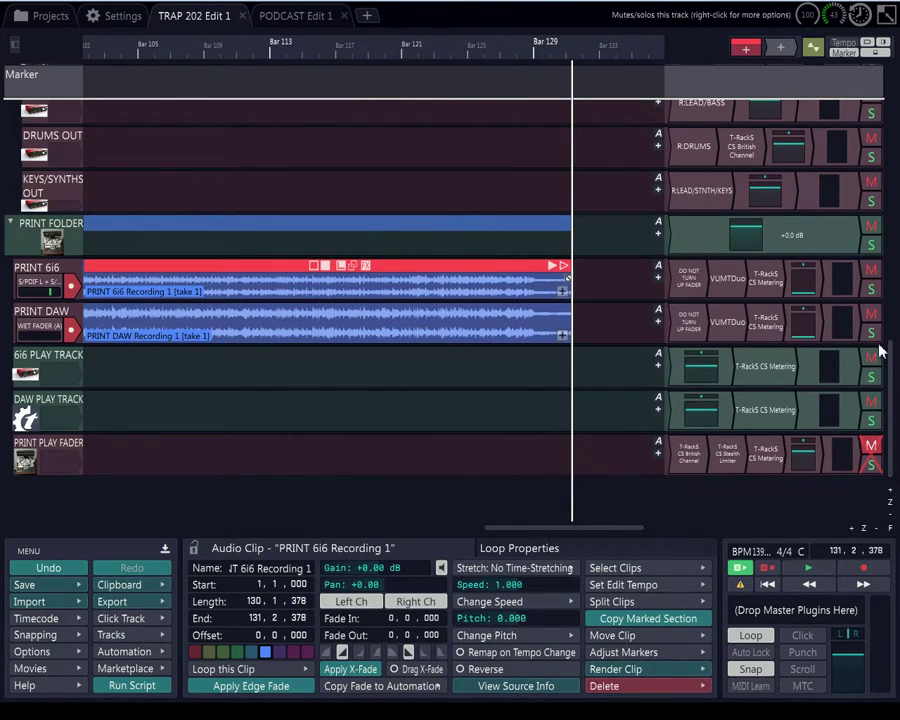
Expand the music folder, move the Track 14 clip on the sIMP sAW track to bar 147, and collapse the folder
drag(886, 381, 890, 150)
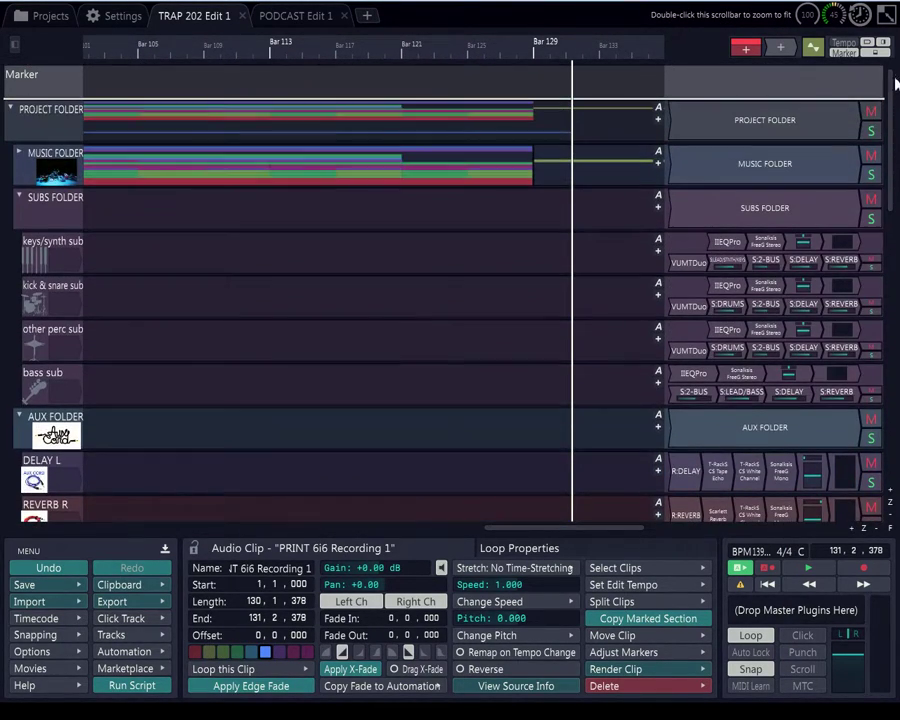
scroll(506, 209, down, 2)
scroll(506, 209, down, 2)
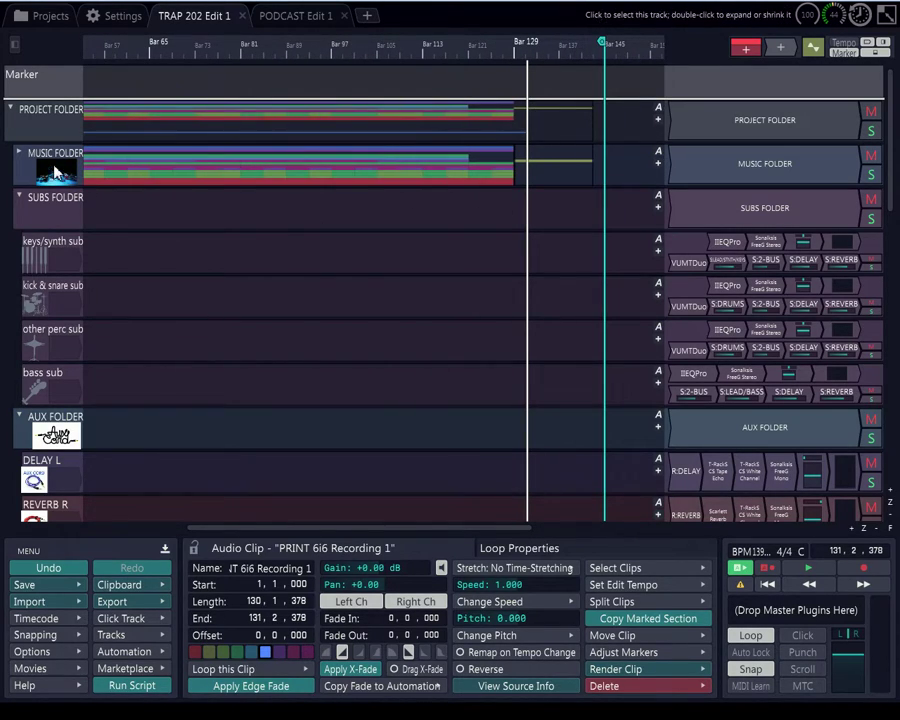
click(20, 154)
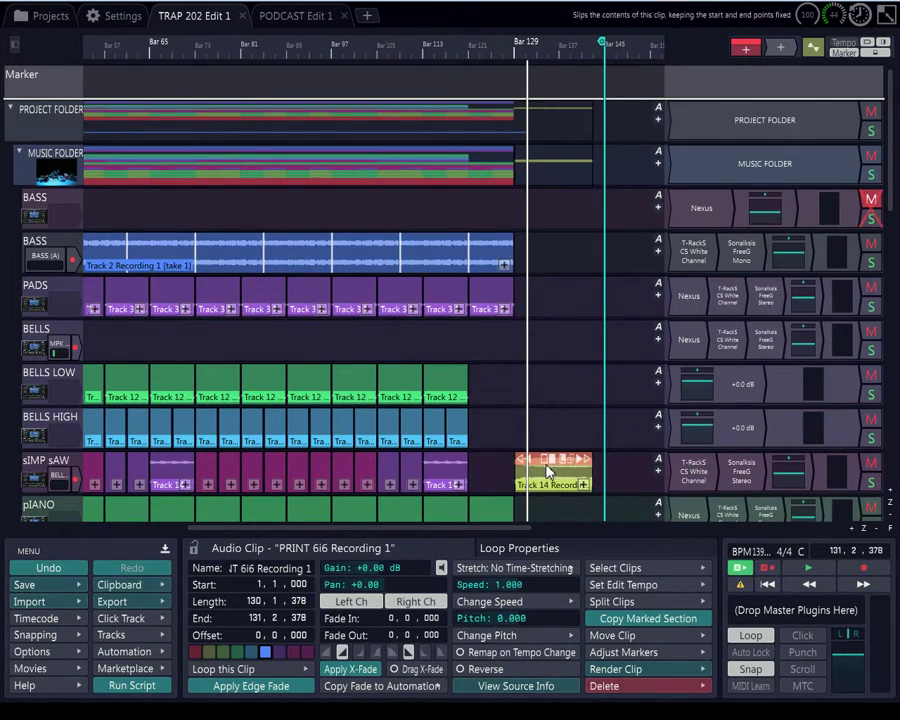
drag(536, 464, 640, 466)
scroll(530, 465, down, 3)
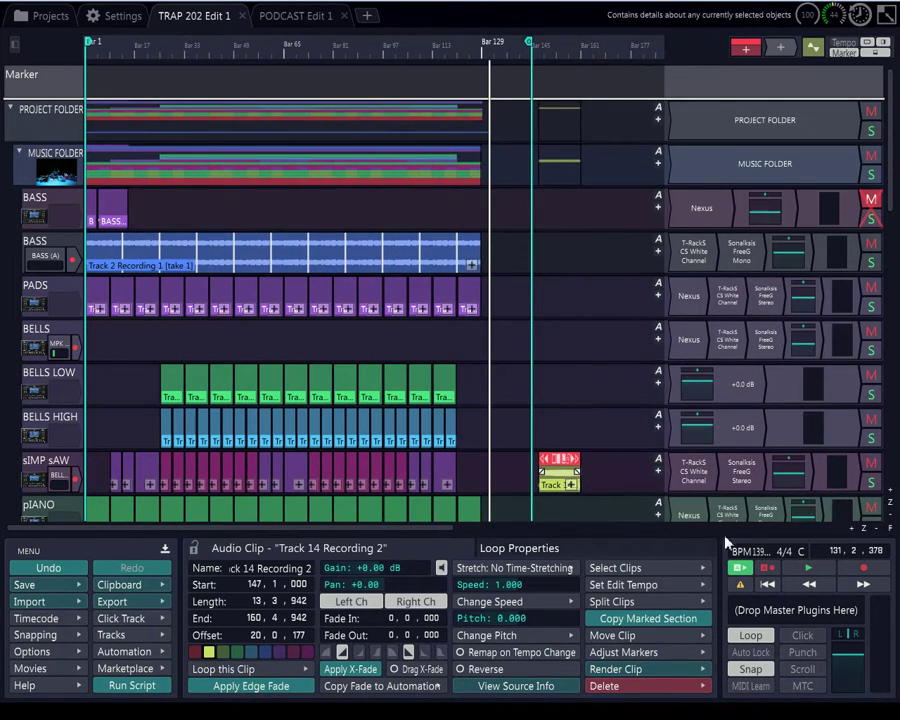
click(18, 155)
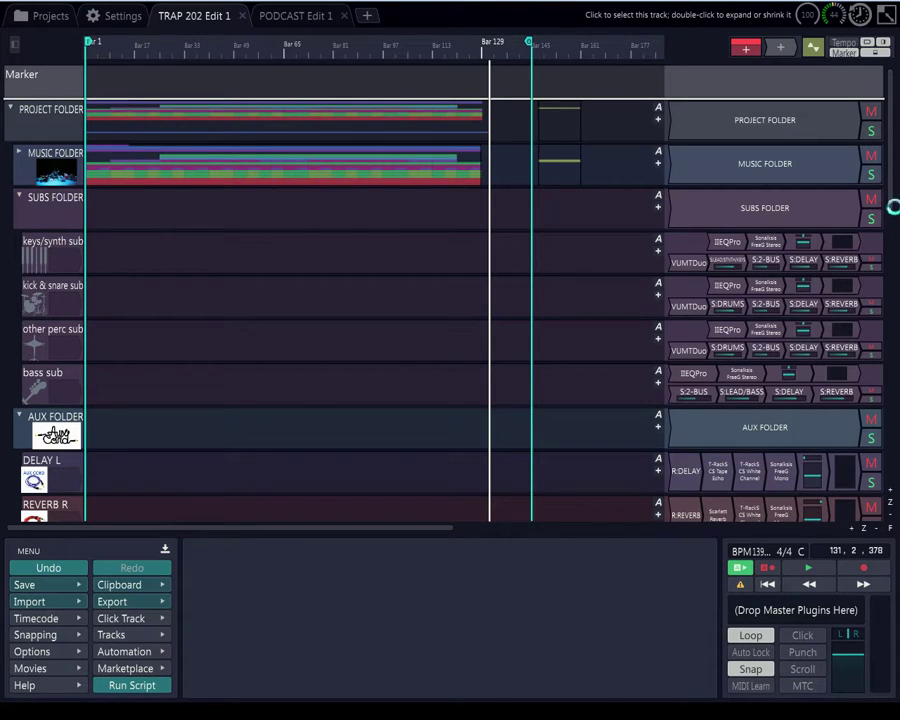
Trim the end of the PRINT 6i6 clip to bar 129, beat 2
scroll(893, 208, down, 2)
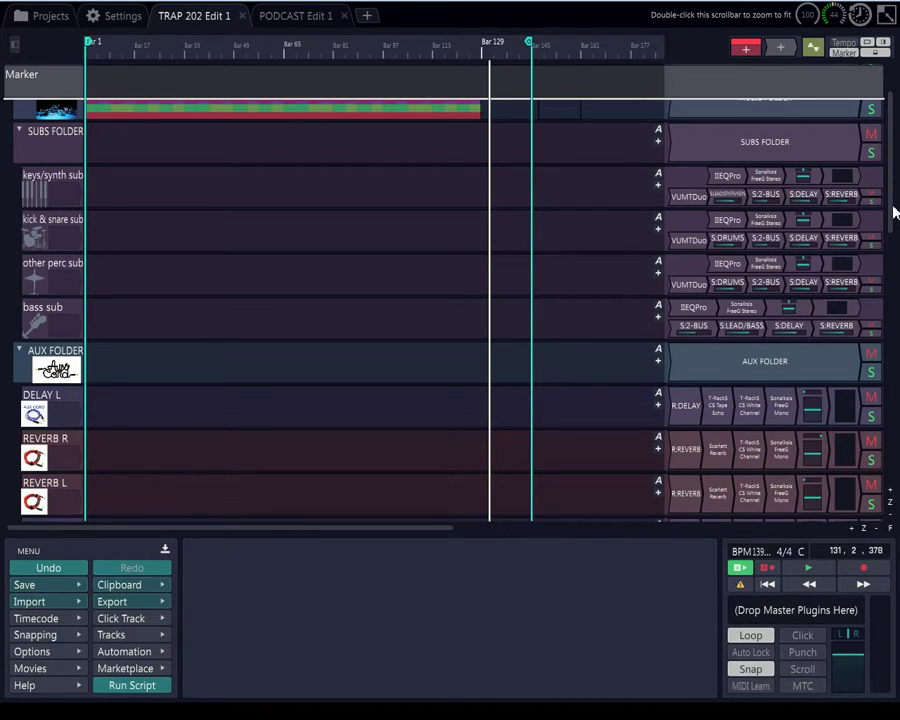
scroll(893, 220, down, 9)
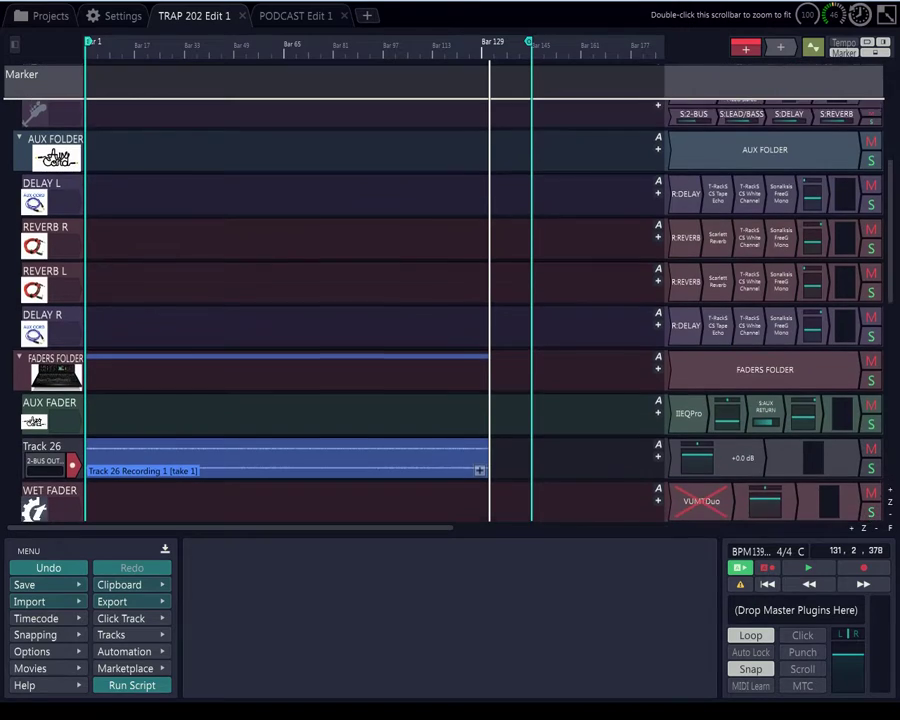
scroll(884, 412, down, 13)
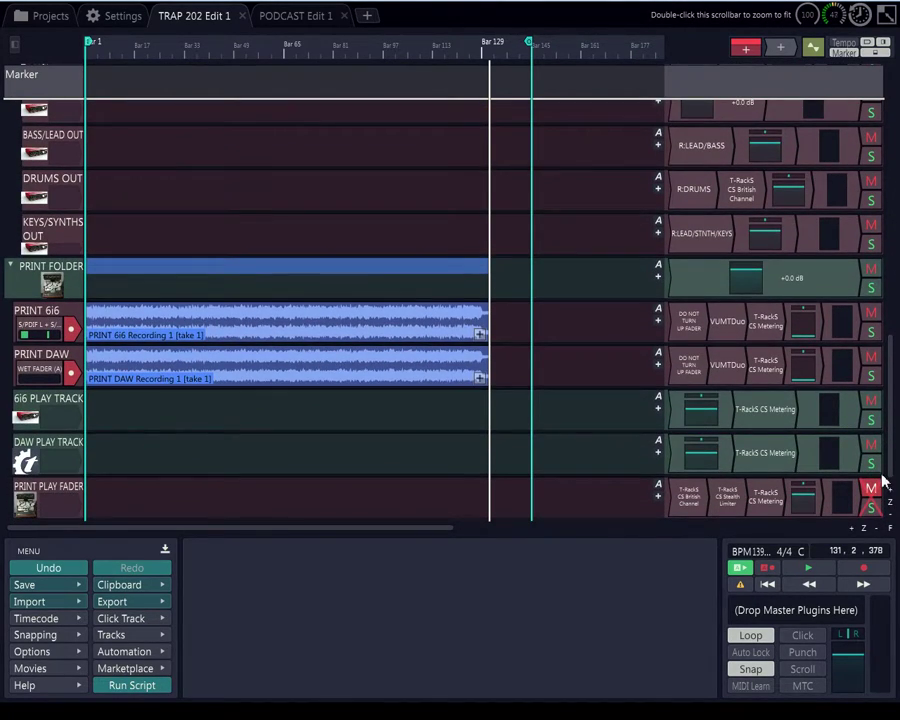
click(36, 318)
scroll(30, 330, up, 2)
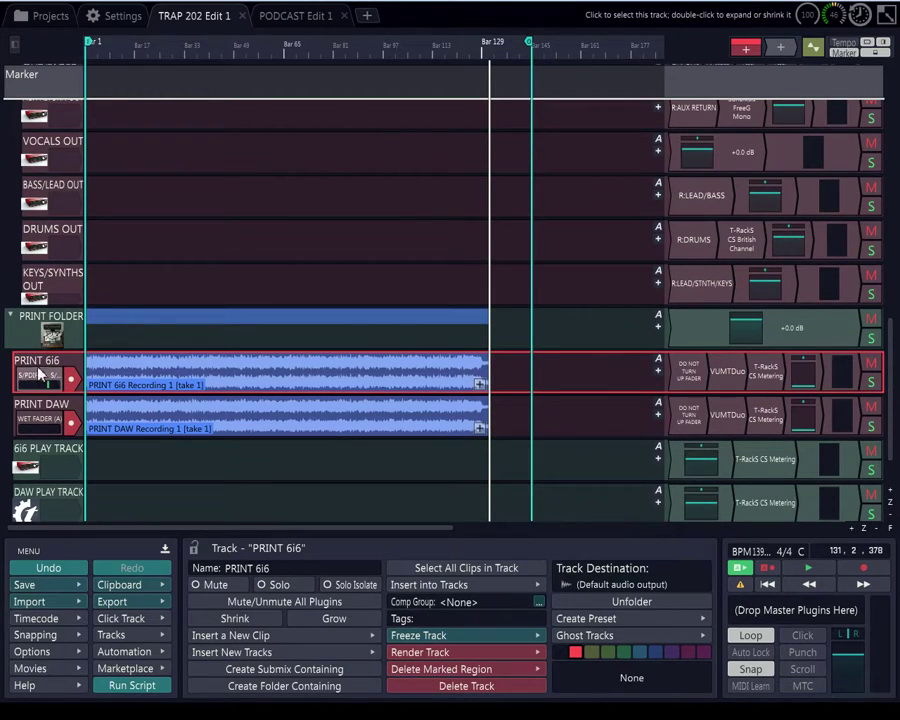
click(40, 402)
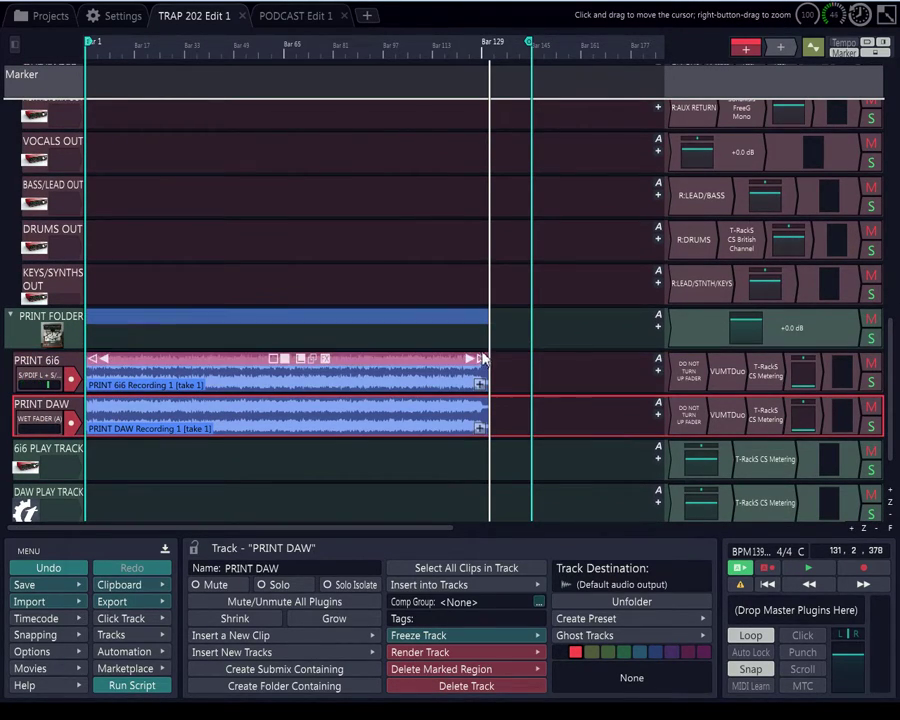
scroll(483, 358, up, 10)
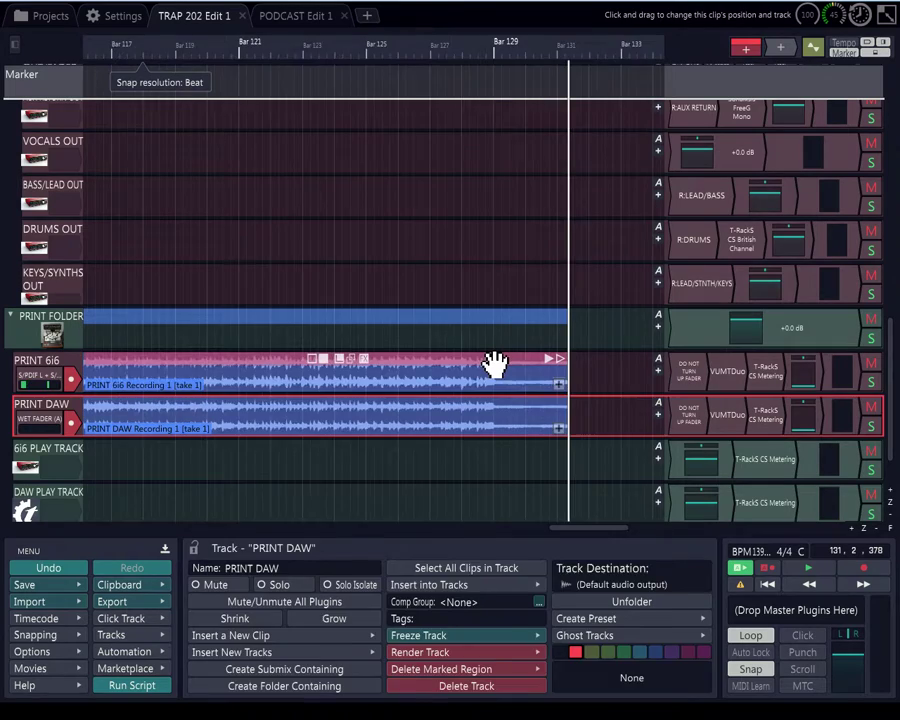
click(495, 362)
drag(580, 378, 503, 378)
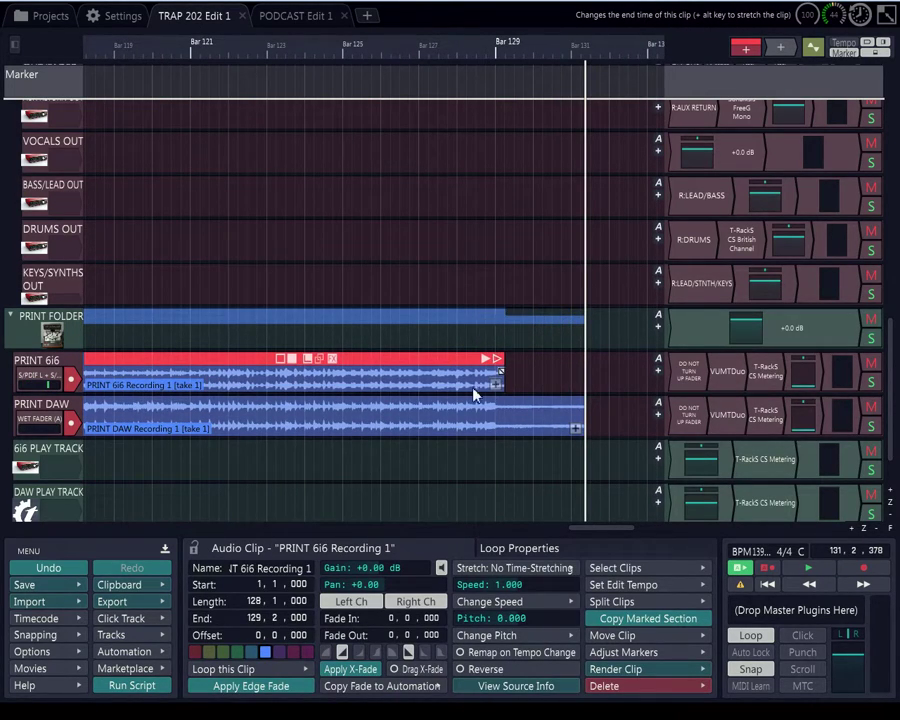
Solo the PRINT 6i6 and PRINT DAW tracks and trim the PRINT DAW clip's end to bar 129, beat 2
click(870, 382)
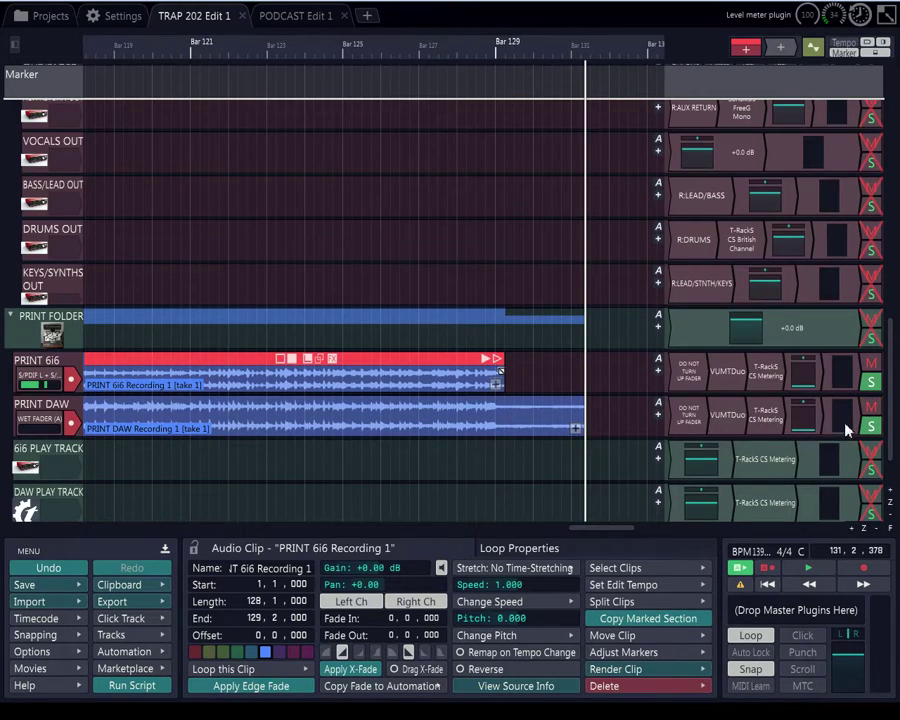
drag(580, 410, 497, 410)
click(482, 438)
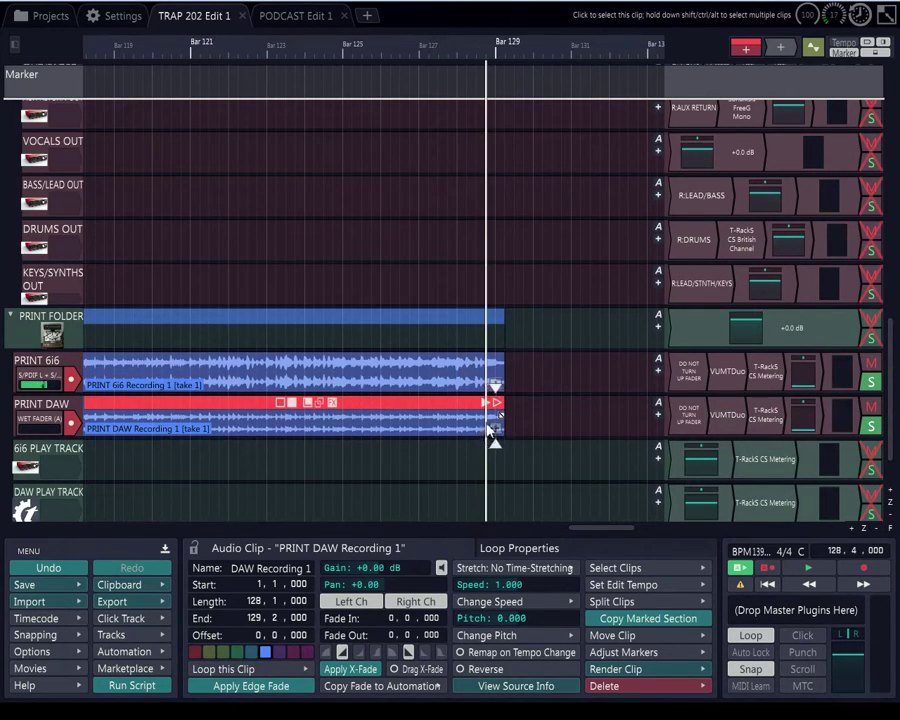
Add fade-outs to the ends of both print clips, using 0, 2, 769 for PRINT 6i6, and play back the ending
scroll(492, 415, up, 3)
drag(512, 404, 441, 371)
click(299, 485)
key(space)
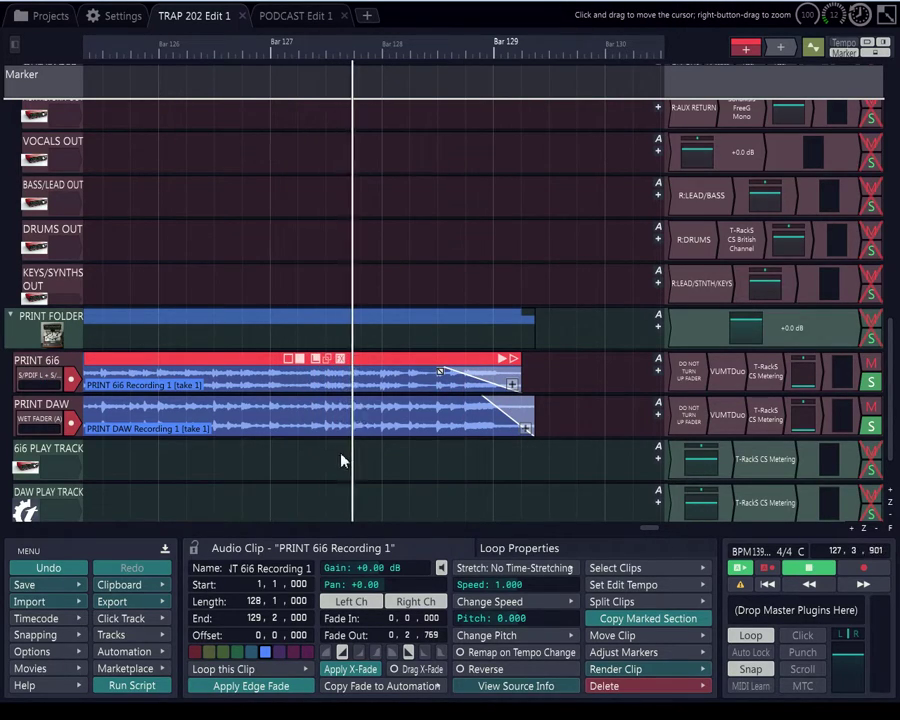
Move the PRINT 6i6 and PRINT DAW clips together onto the 6i6 PLAY TRACK and DAW PLAY TRACK
scroll(432, 390, down, 5)
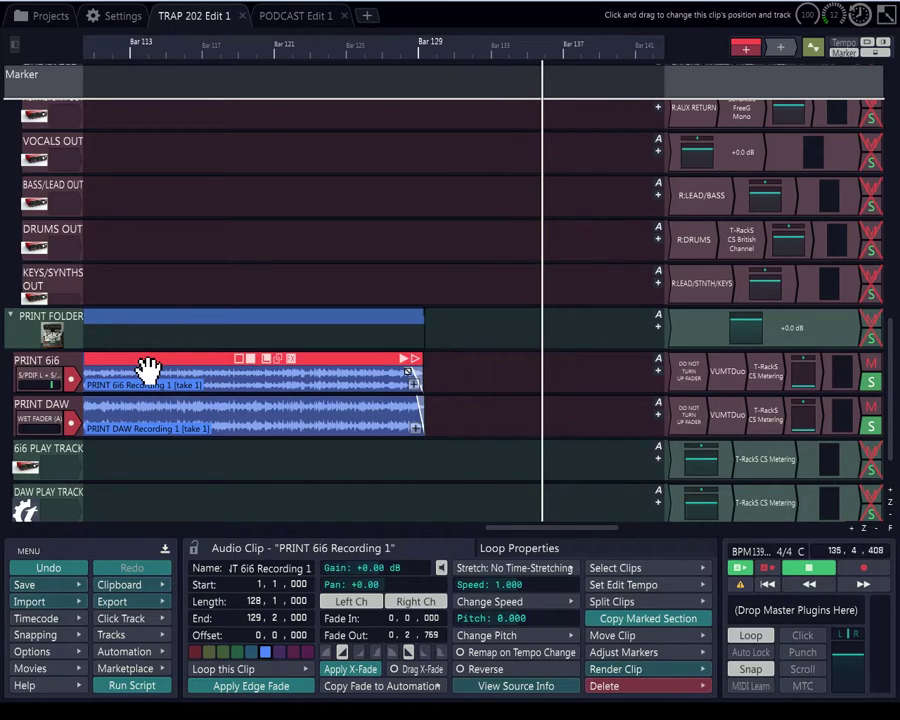
shift+click(145, 407)
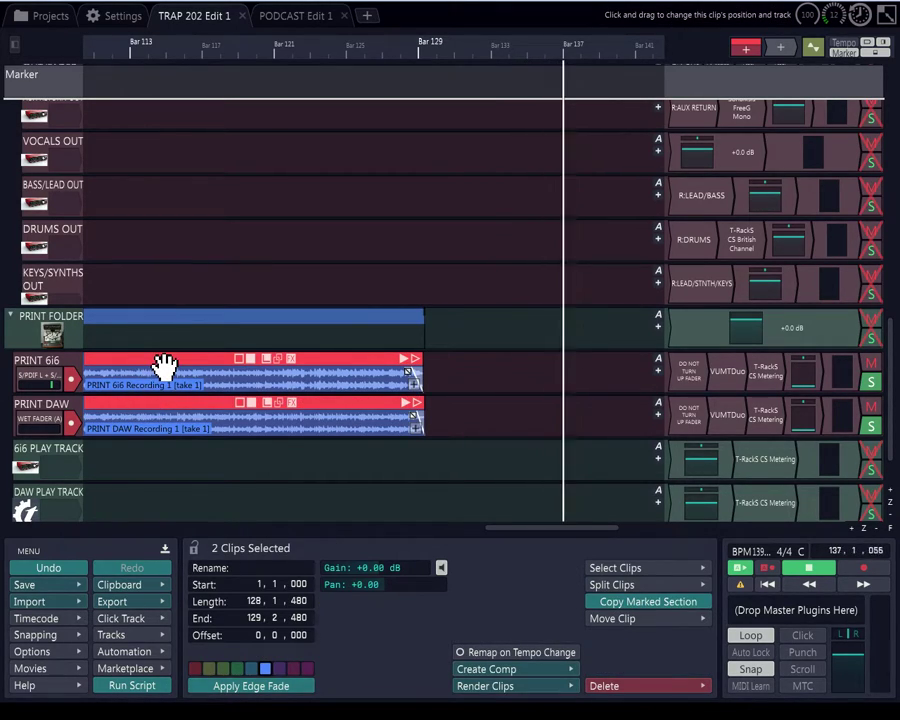
drag(165, 364, 155, 456)
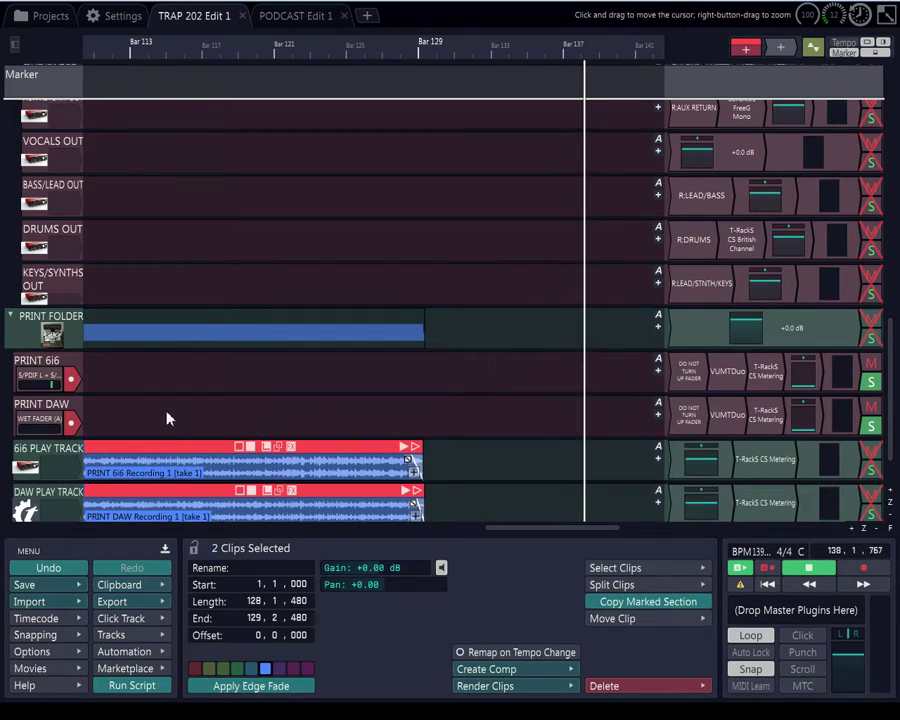
Play from the start and examine how the 6i6 and DAW play-track waveforms line up in time around bar 8, beat 4
key(Home)
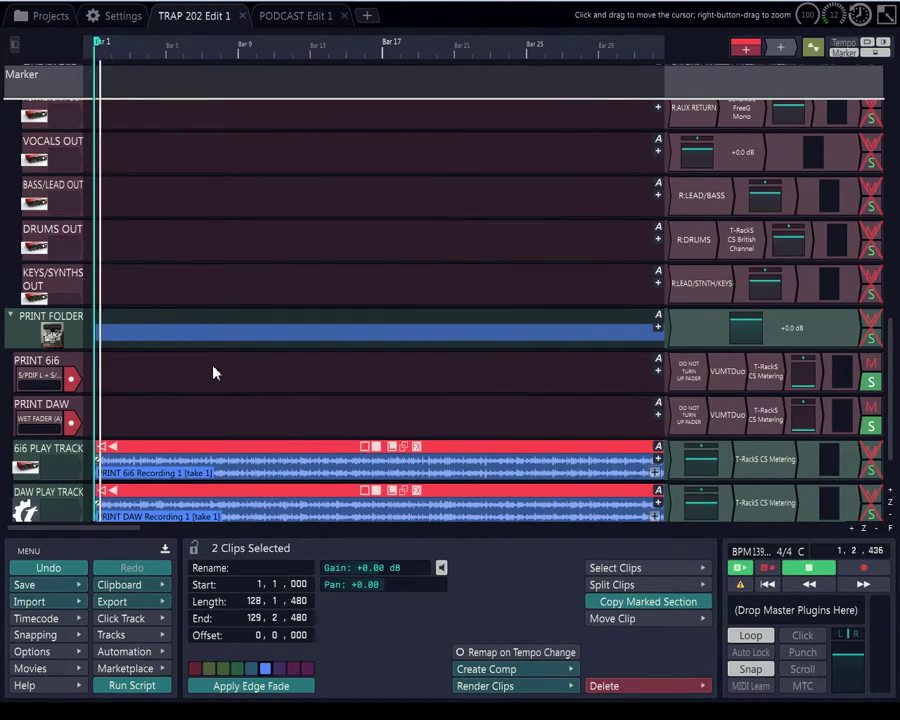
scroll(213, 373, up, 5)
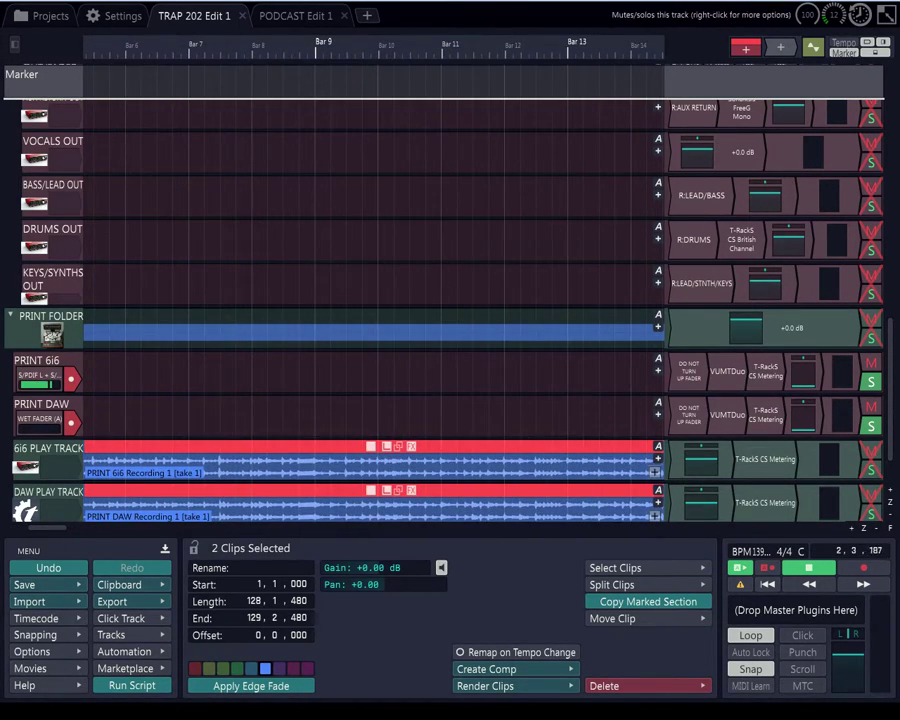
scroll(324, 394, down, 2)
scroll(304, 410, up, 2)
scroll(306, 412, up, 4)
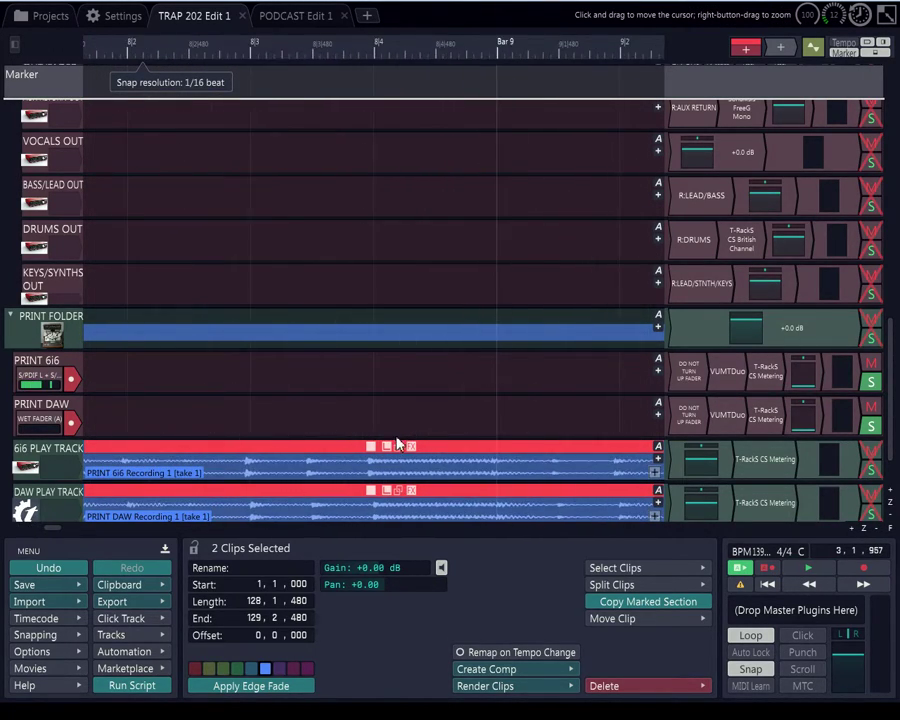
scroll(396, 444, up, 2)
scroll(273, 449, down, 2)
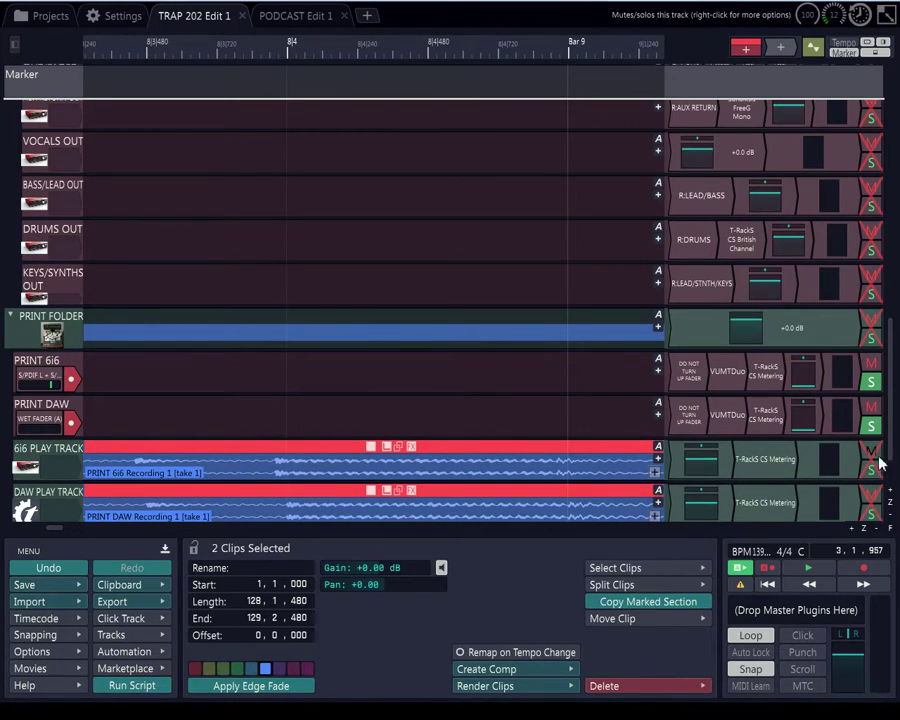
scroll(880, 455, down, 1)
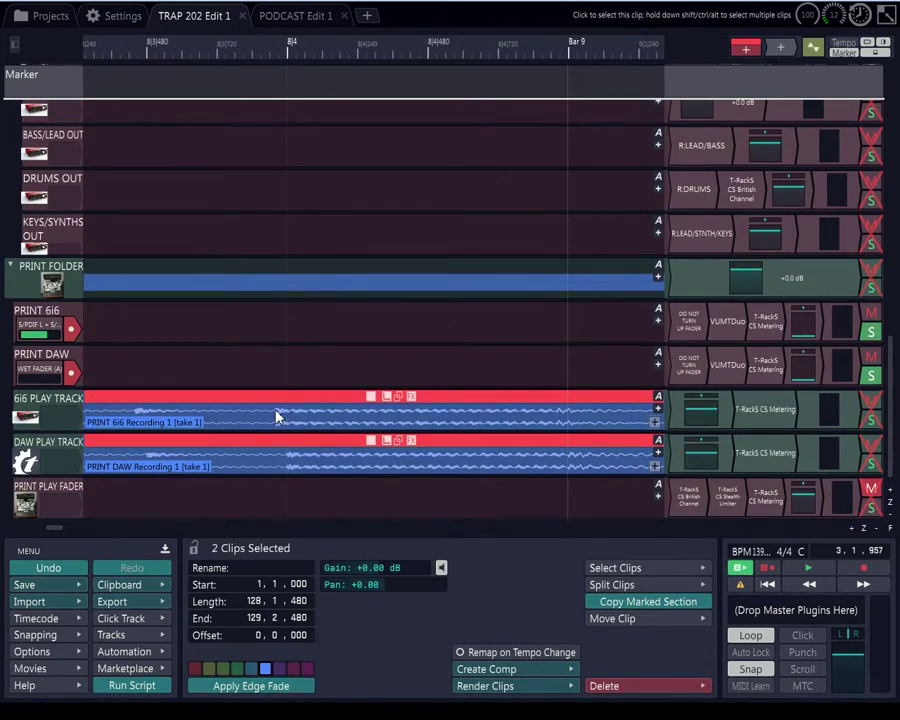
scroll(276, 415, up, 2)
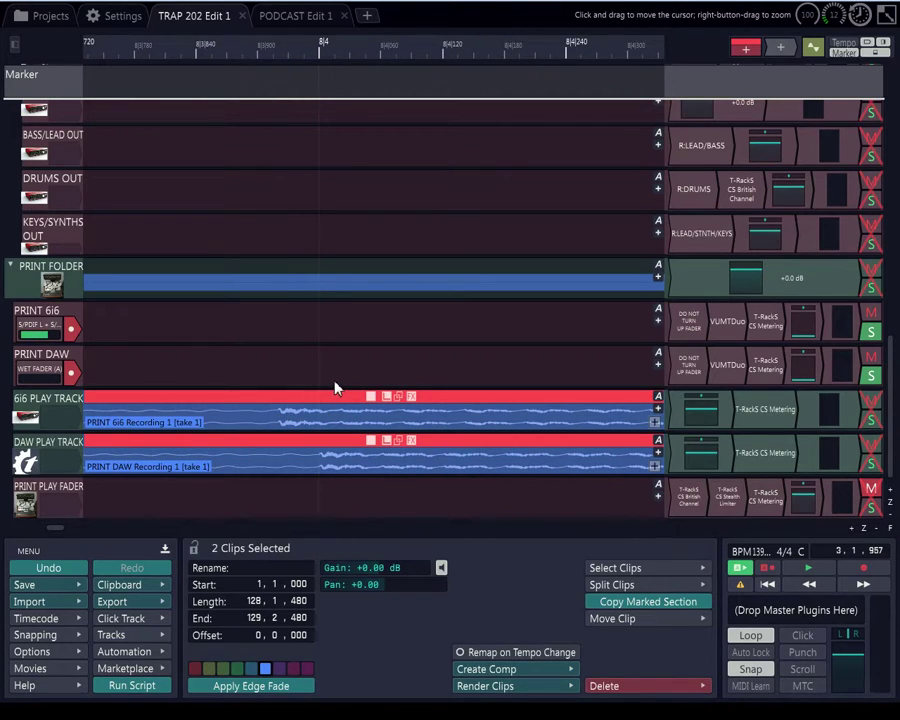
scroll(334, 382, up, 2)
Place the playback cursor at 1, 1, 480, on the first hit in the PRINT DAW clip
drag(317, 372, 2, 368)
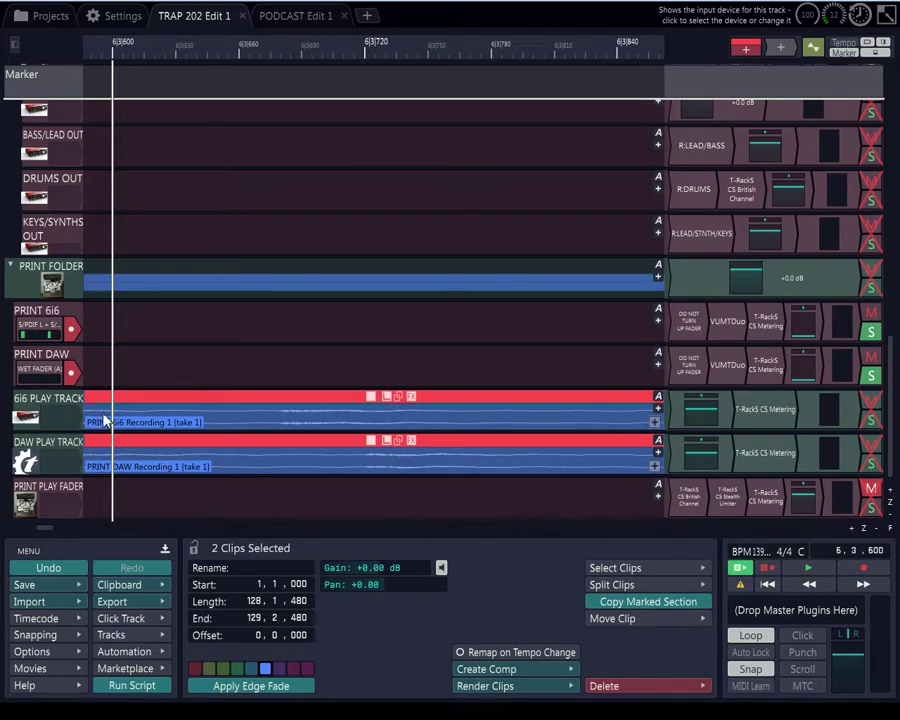
scroll(145, 381, down, 2)
drag(248, 380, 4, 420)
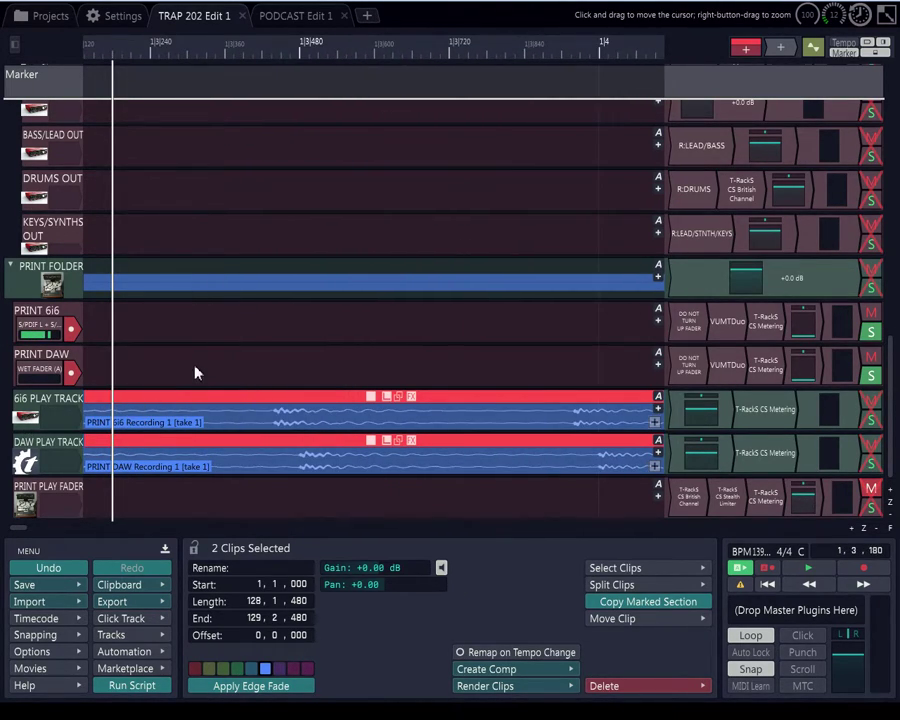
drag(196, 372, 2, 385)
scroll(163, 394, up, 1)
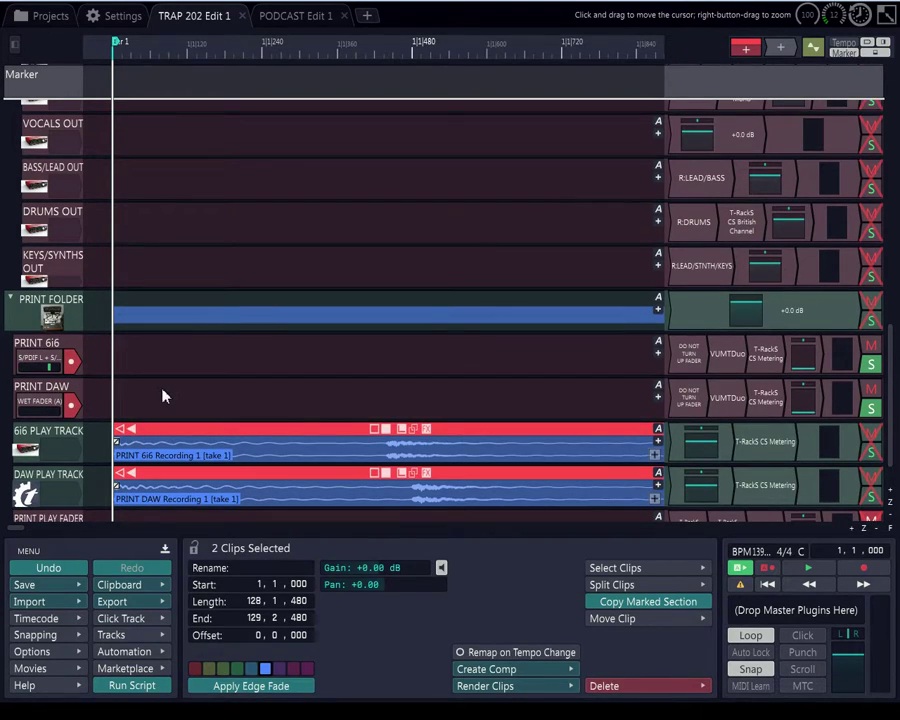
scroll(163, 394, up, 3)
scroll(165, 396, down, 2)
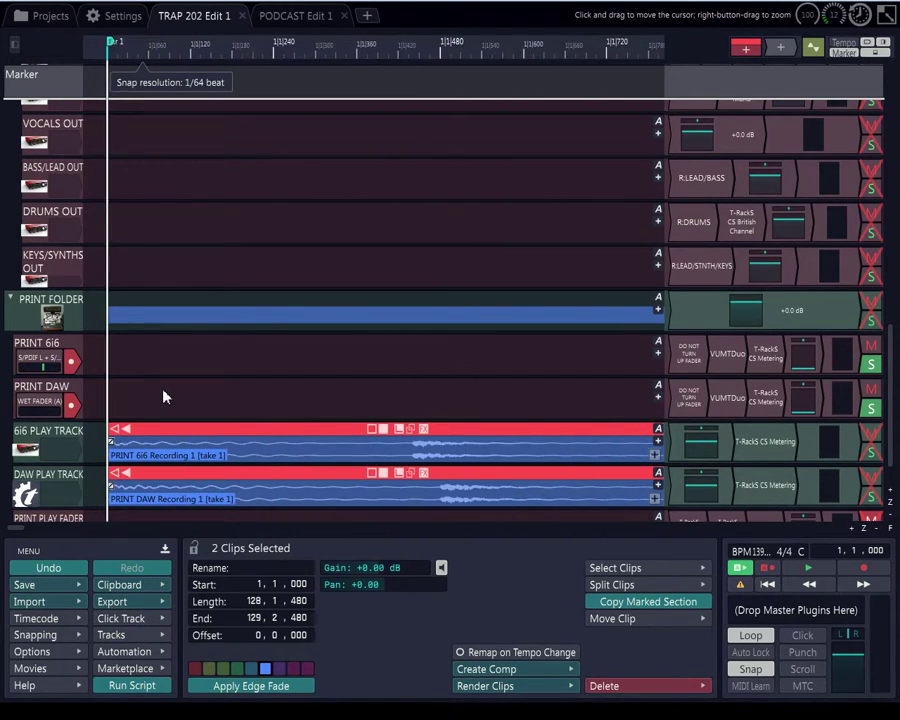
scroll(340, 418, up, 1)
scroll(339, 418, up, 2)
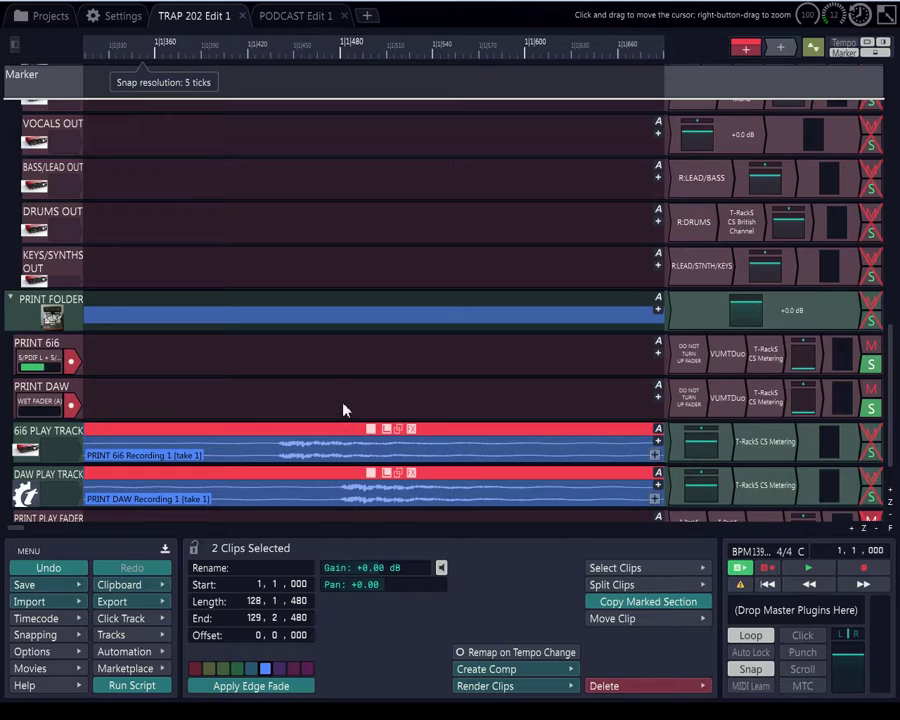
click(350, 398)
click(343, 400)
scroll(342, 400, up, 2)
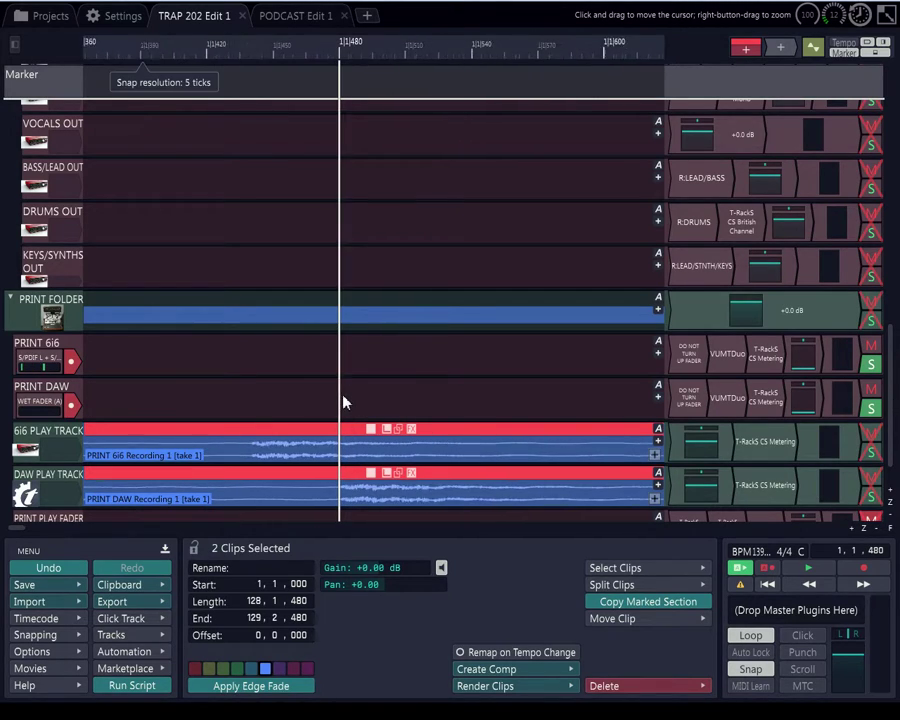
scroll(340, 393, down, 2)
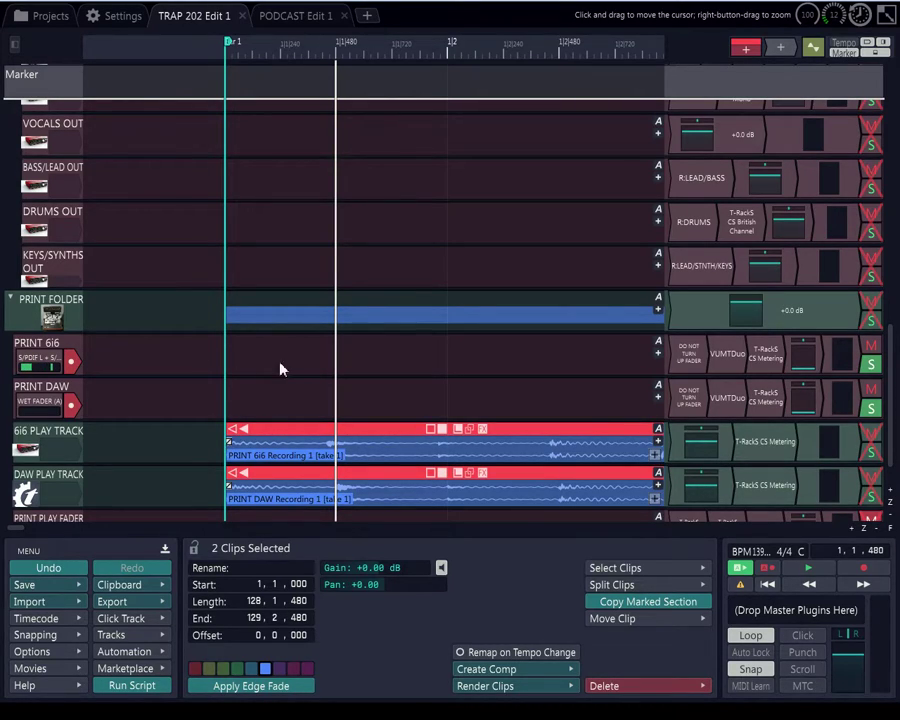
scroll(349, 441, up, 2)
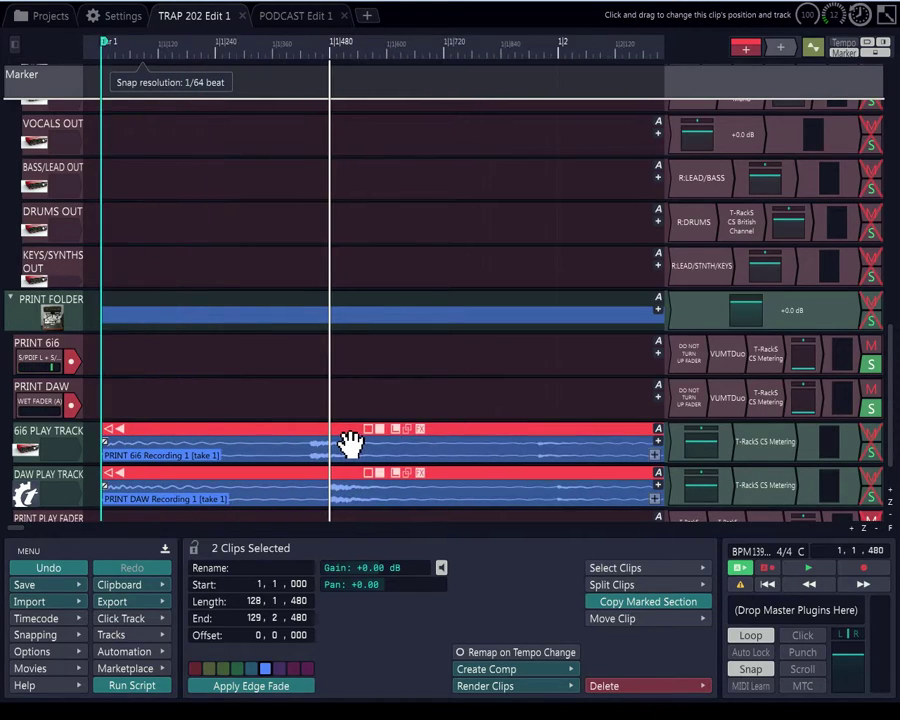
scroll(349, 441, up, 2)
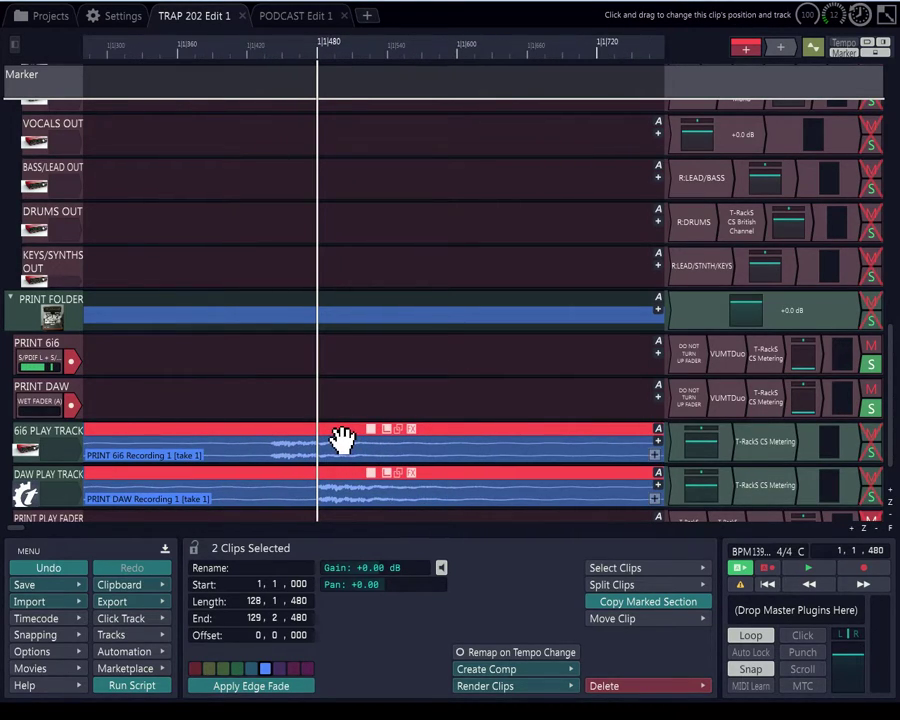
mouse_move(351, 440)
mouse_down()
mouse_move(370, 438)
mouse_move(342, 440)
mouse_up()
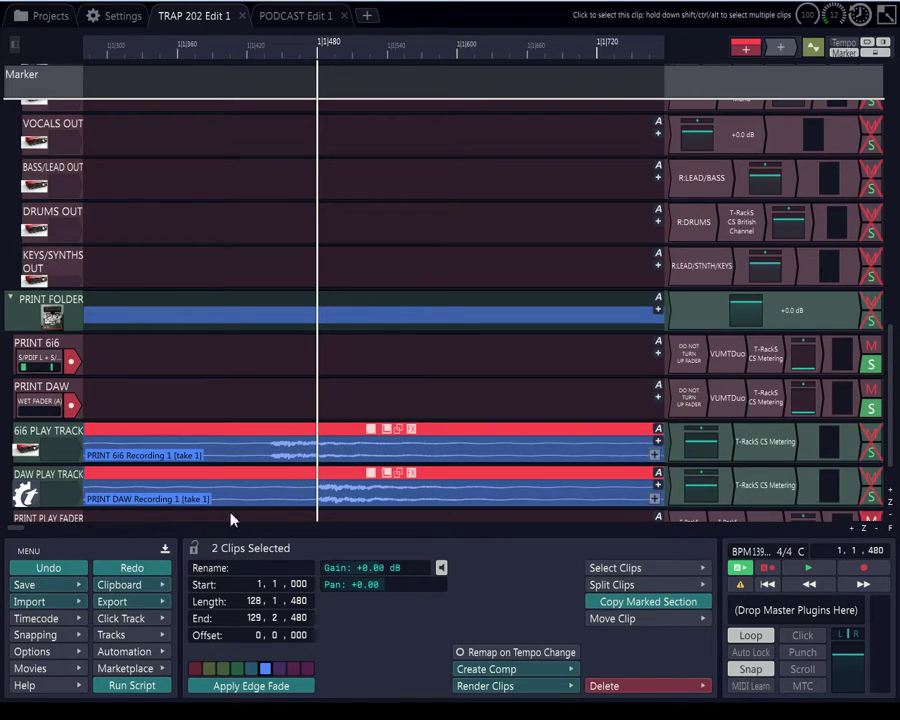
click(72, 577)
click(126, 569)
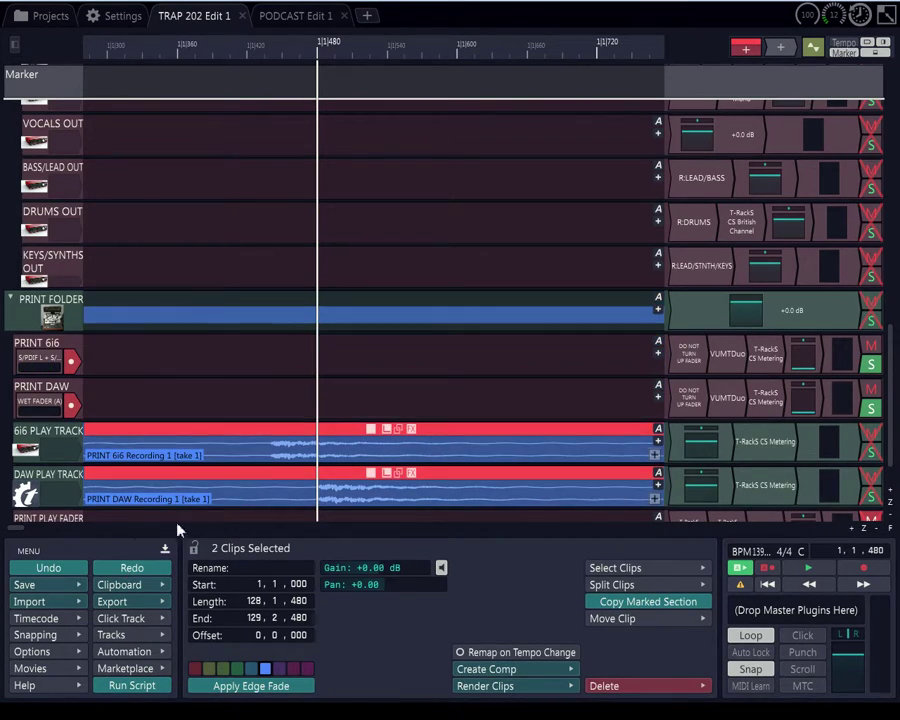
Move only the PRINT 6i6 clip to start at 1, 1, 040, aligning its first hit with the one in PRINT DAW
click(354, 438)
scroll(304, 440, up, 4)
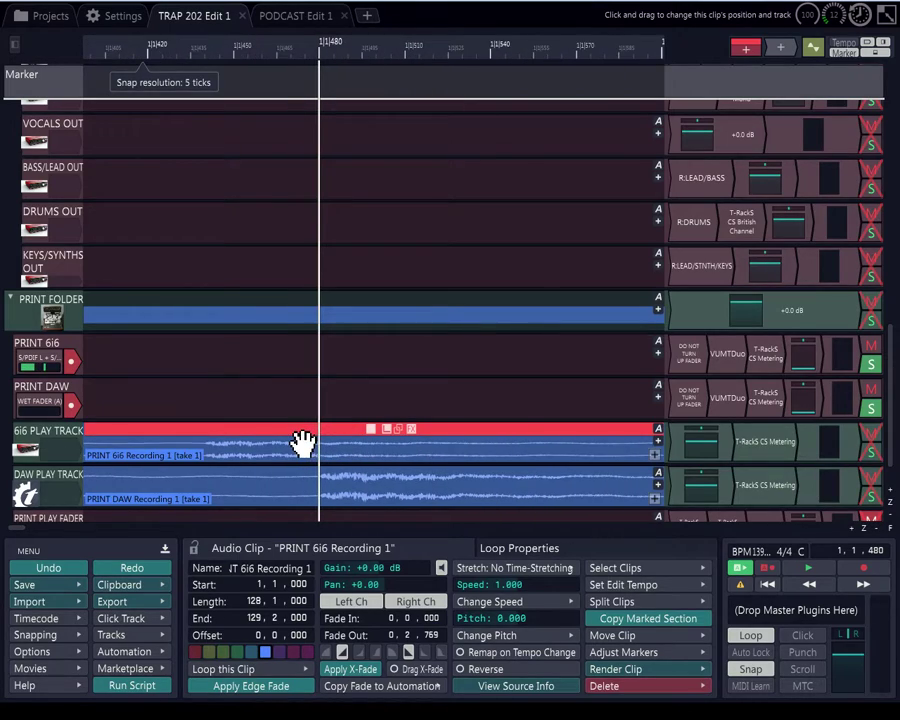
scroll(330, 441, up, 1)
drag(345, 441, 474, 437)
scroll(313, 446, up, 1)
scroll(330, 440, up, 2)
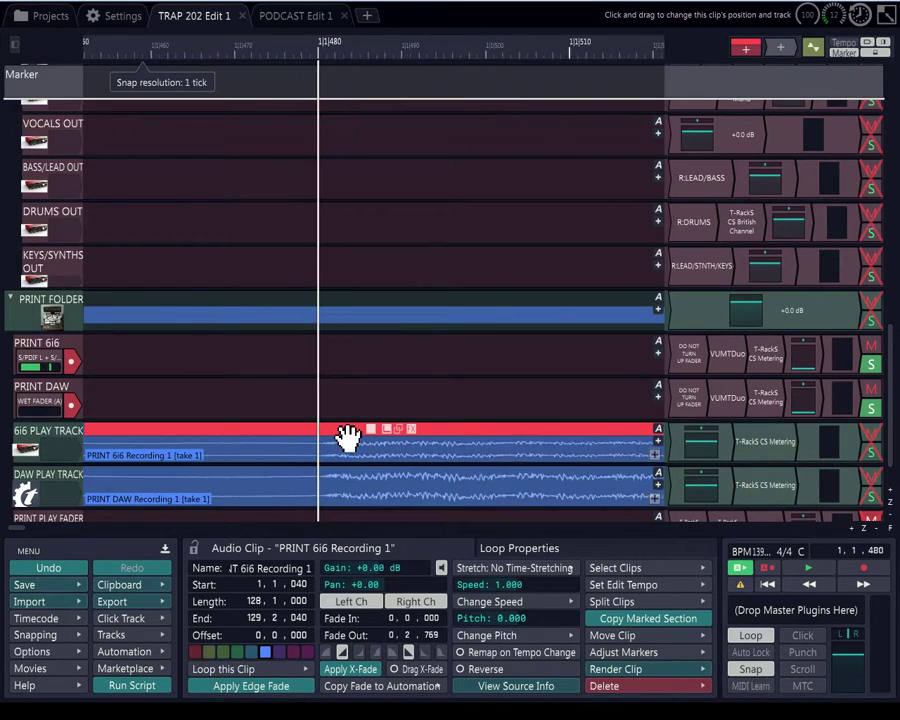
scroll(330, 440, up, 2)
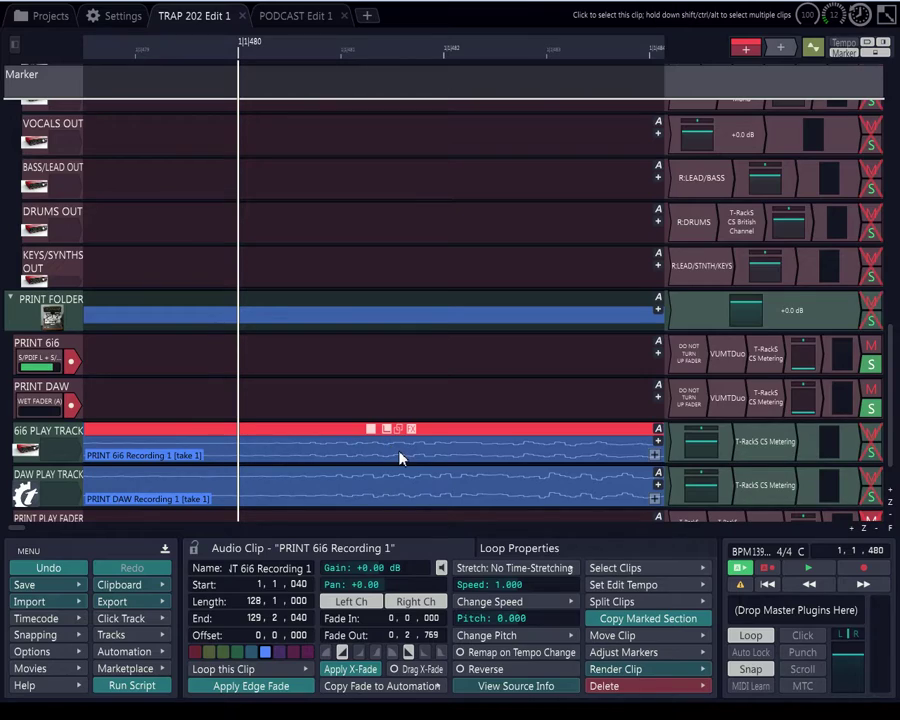
drag(428, 438, 476, 440)
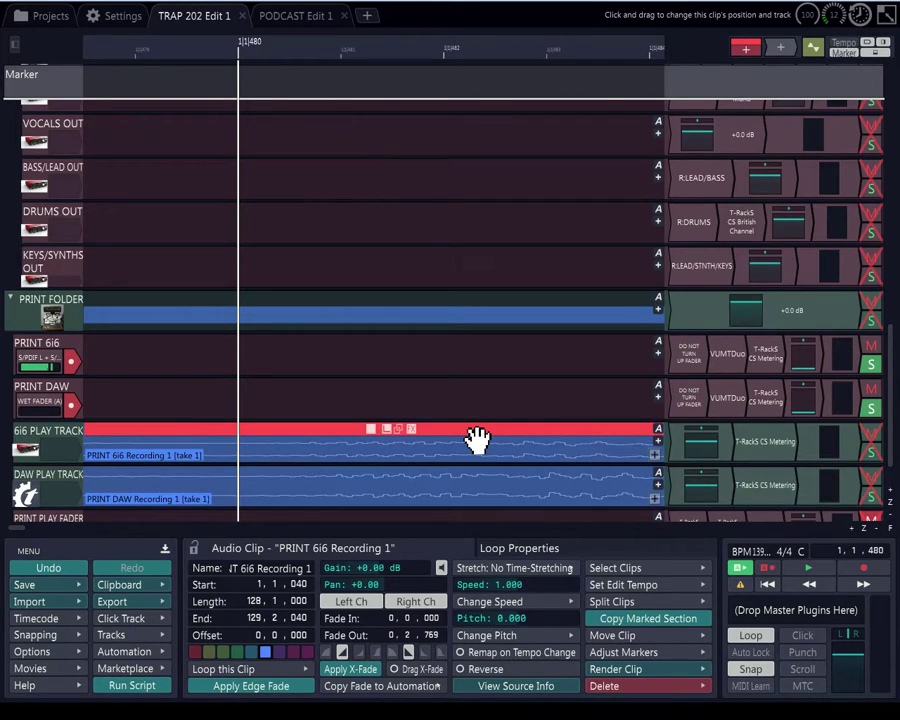
drag(477, 438, 460, 442)
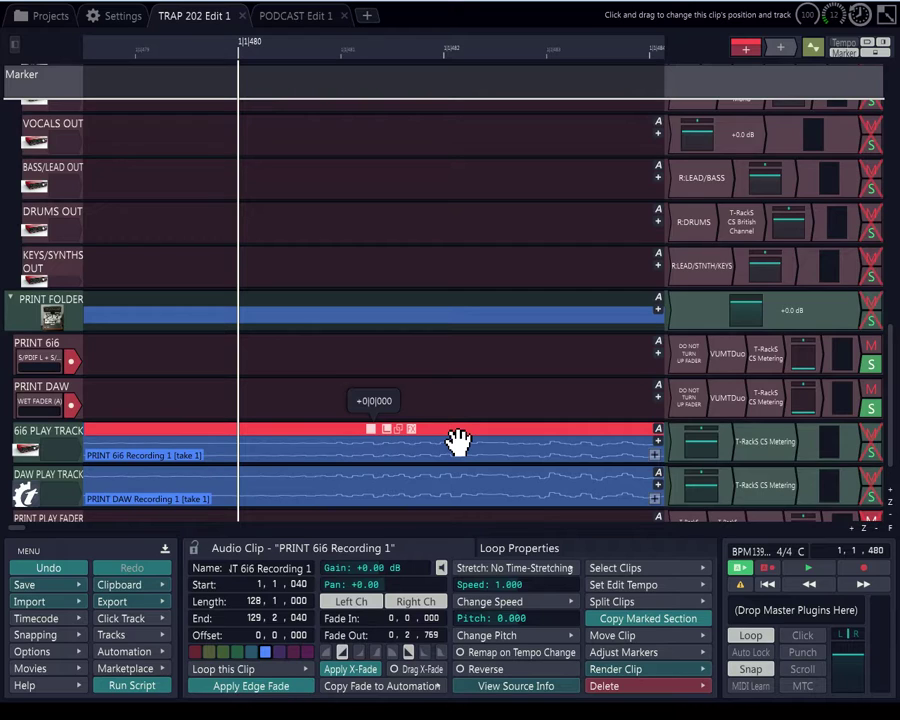
Trim the PRINT DAW clip's start to 1, 1, 030 and add fade-ins to both play-track clips, 0, 0, 253 for PRINT DAW
scroll(444, 406, down, 5)
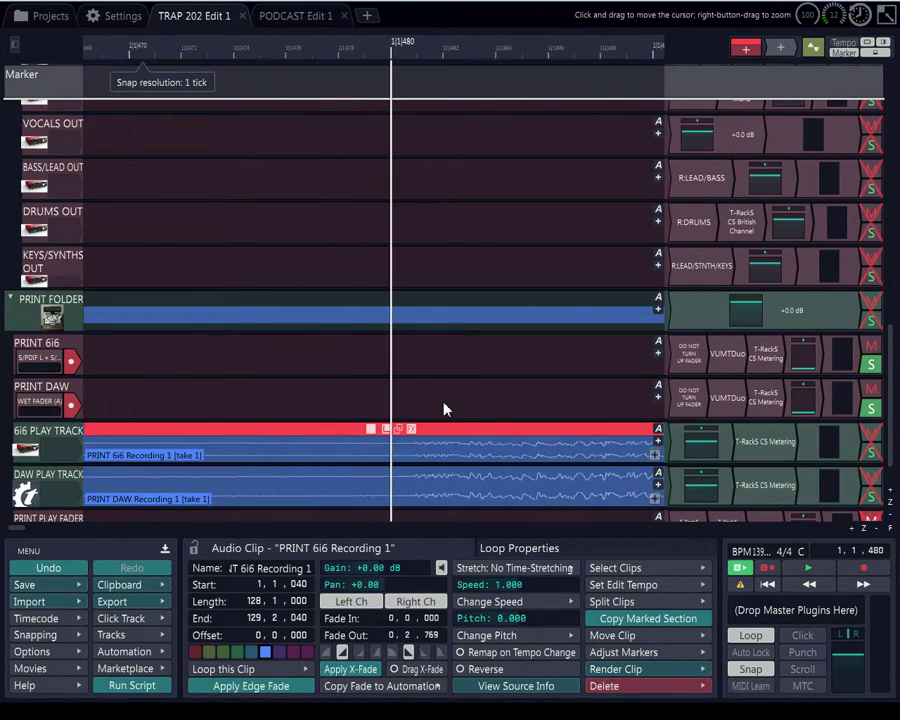
scroll(442, 406, down, 8)
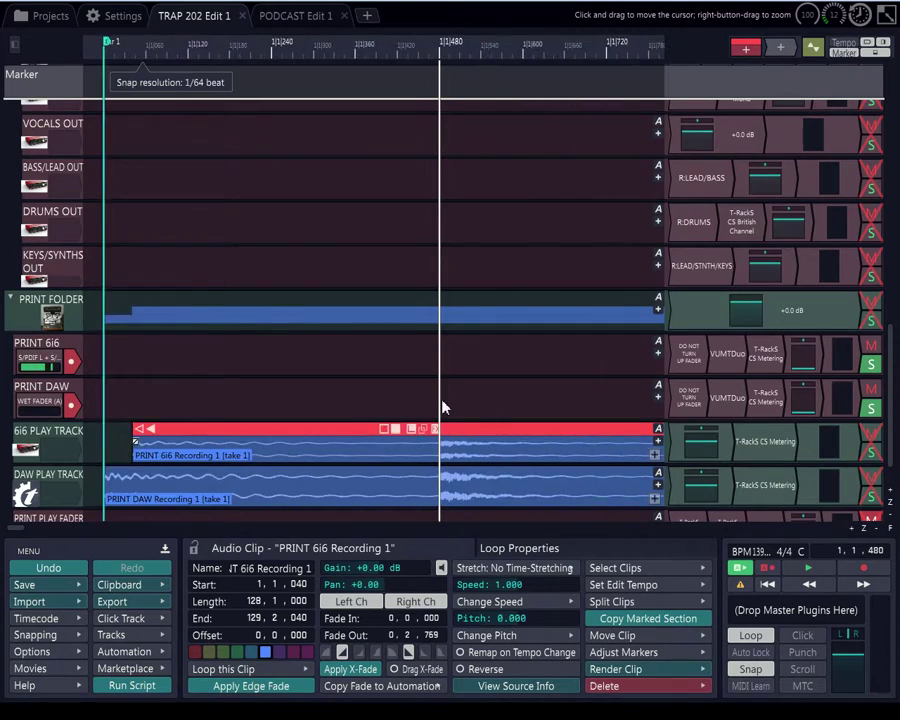
drag(289, 480, 382, 444)
click(297, 442)
click(302, 482)
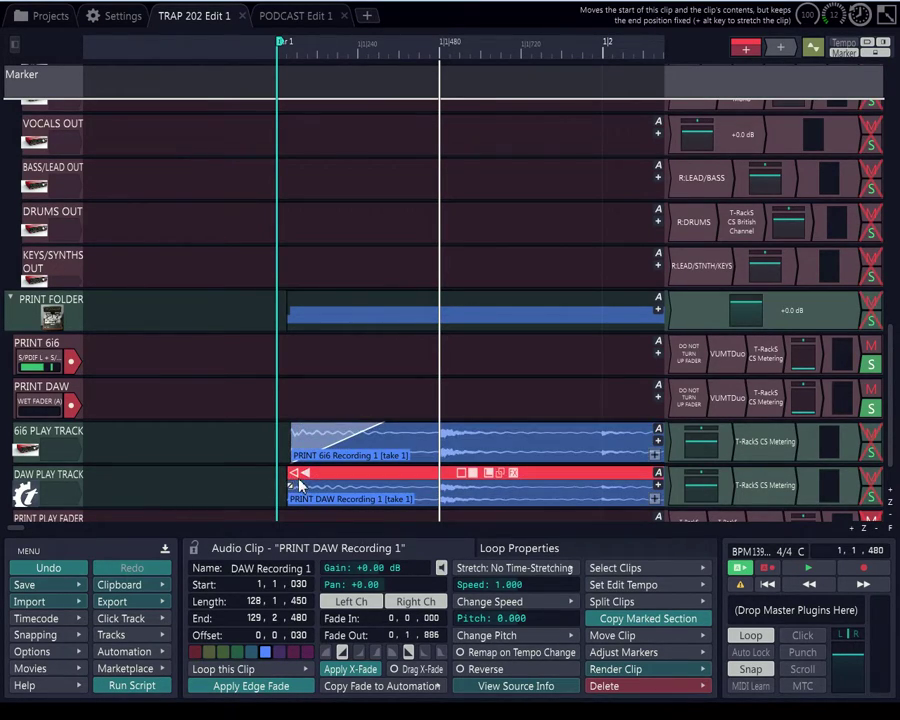
drag(300, 486, 372, 484)
scroll(388, 466, down, 3)
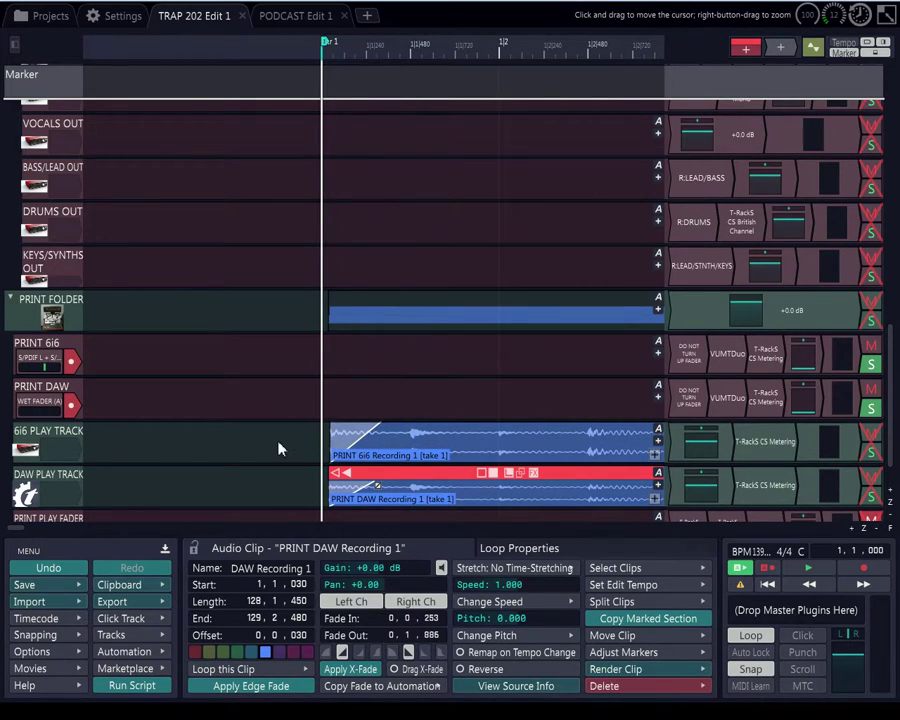
scroll(402, 396, down, 4)
scroll(402, 396, down, 5)
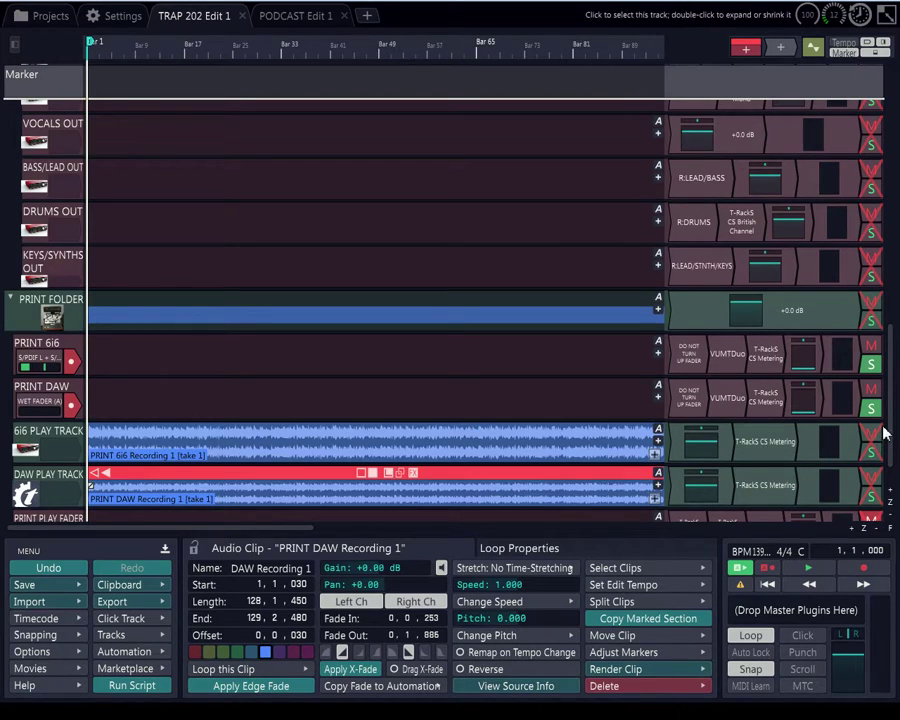
View the Stealth Limiter on the PRINT PLAY FADER track, and open its T-RackS CS Metering window locked on screen
scroll(890, 428, down, 1)
click(692, 498)
click(732, 506)
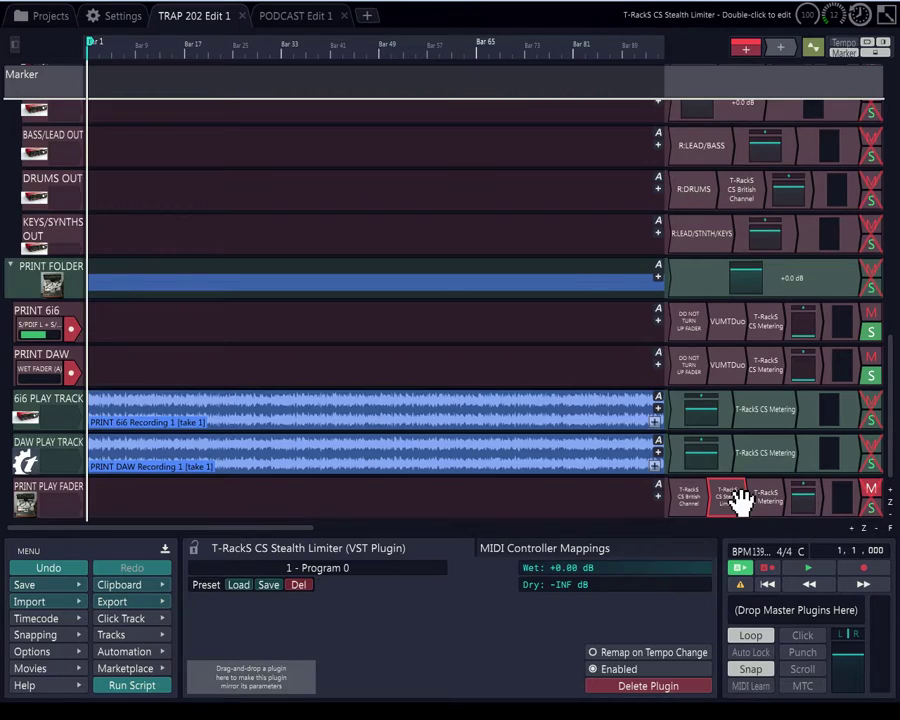
double_click(738, 500)
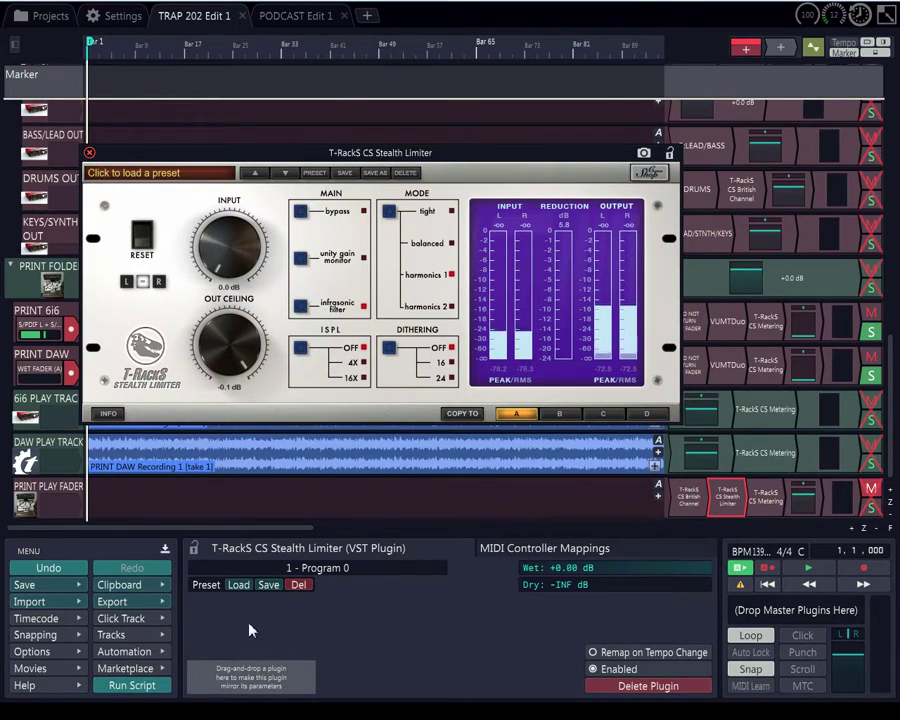
double_click(776, 495)
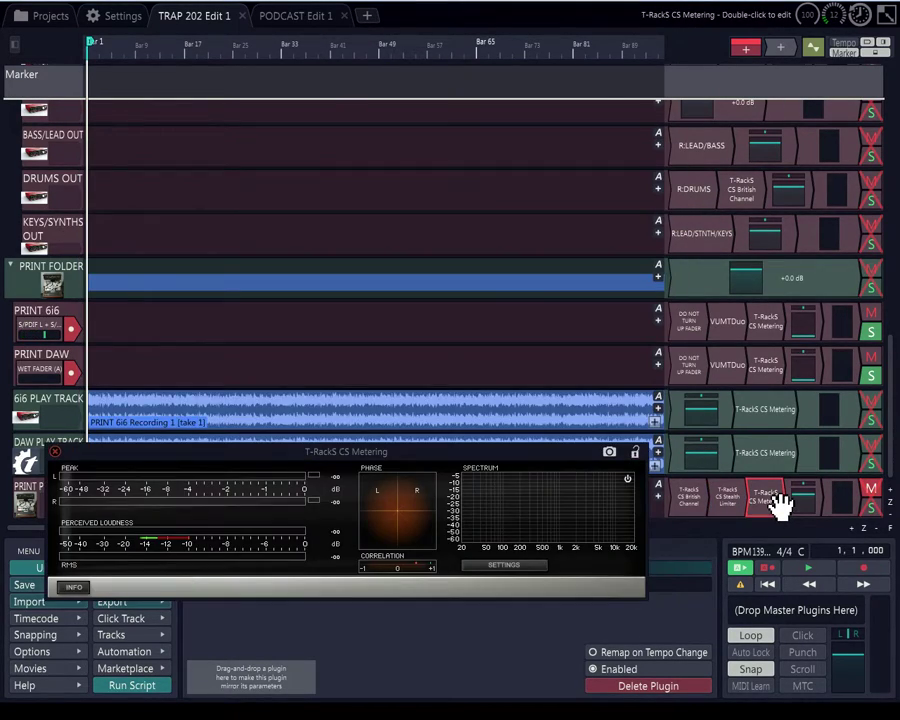
click(635, 452)
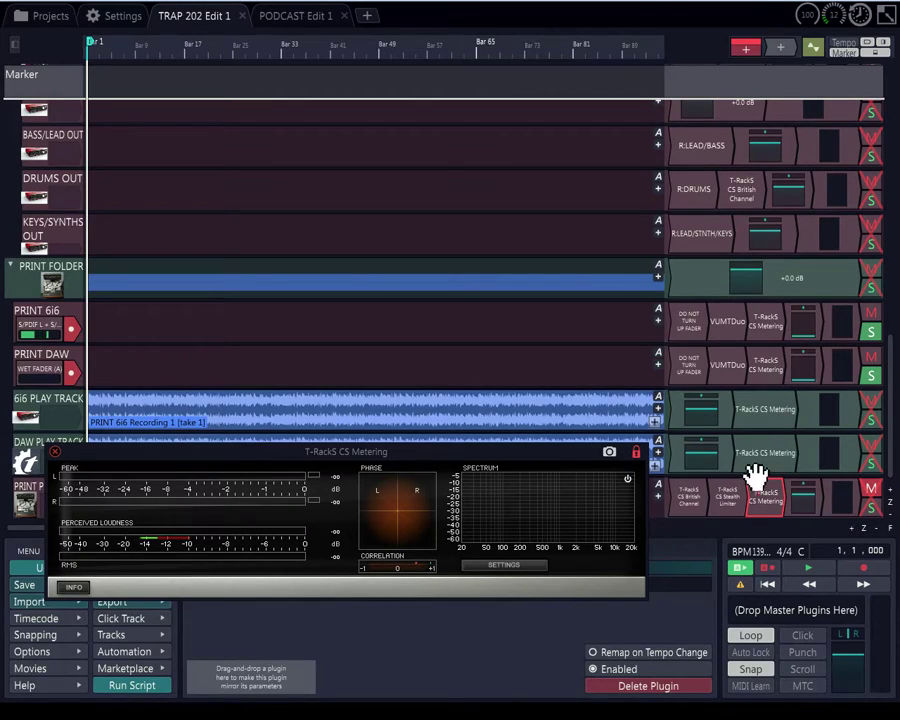
Solo PRINT PLAY FADER and both play tracks instead of PRINT 6i6 and PRINT DAW, and move the metering window clear of the clips
click(871, 507)
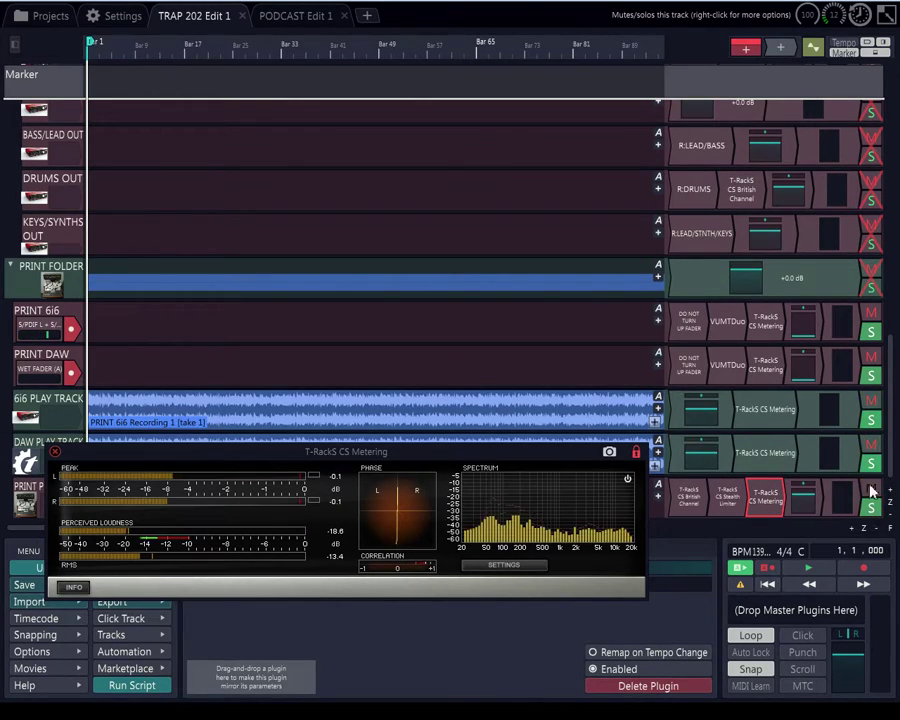
click(872, 332)
click(872, 377)
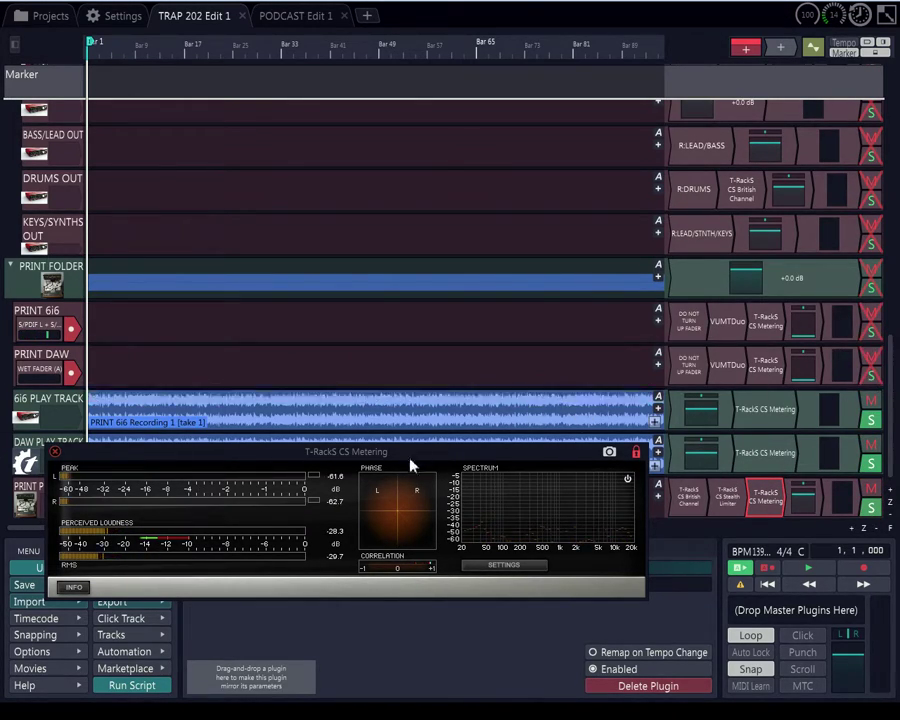
drag(445, 463, 476, 174)
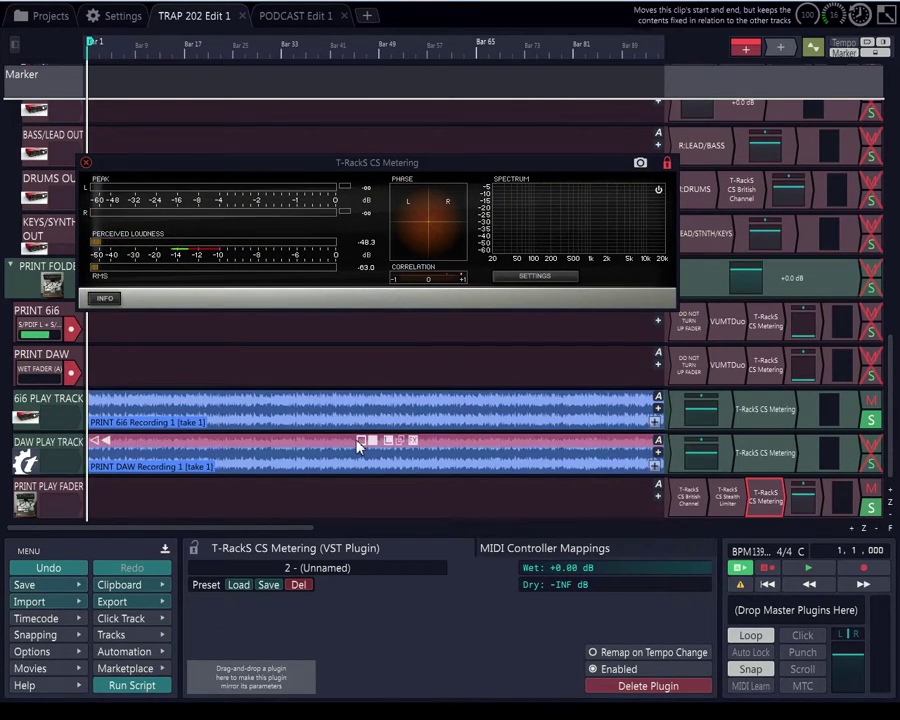
key(Down)
key(Down)
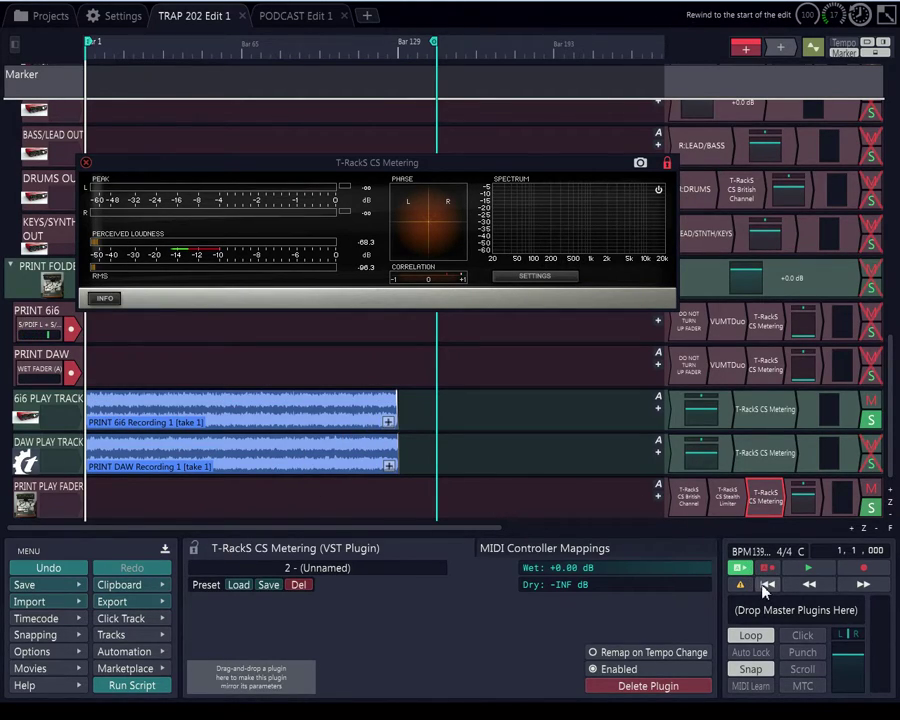
Play the 6i6 play track alone, rewind, and play the DAW play track alone from the start to compare their metering
click(810, 568)
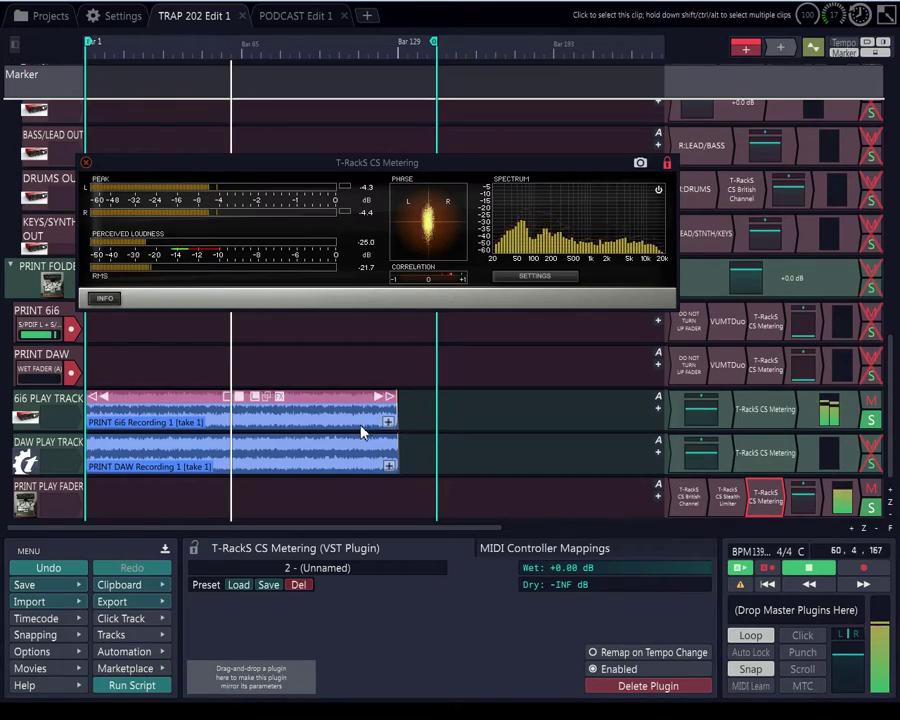
click(872, 423)
click(767, 583)
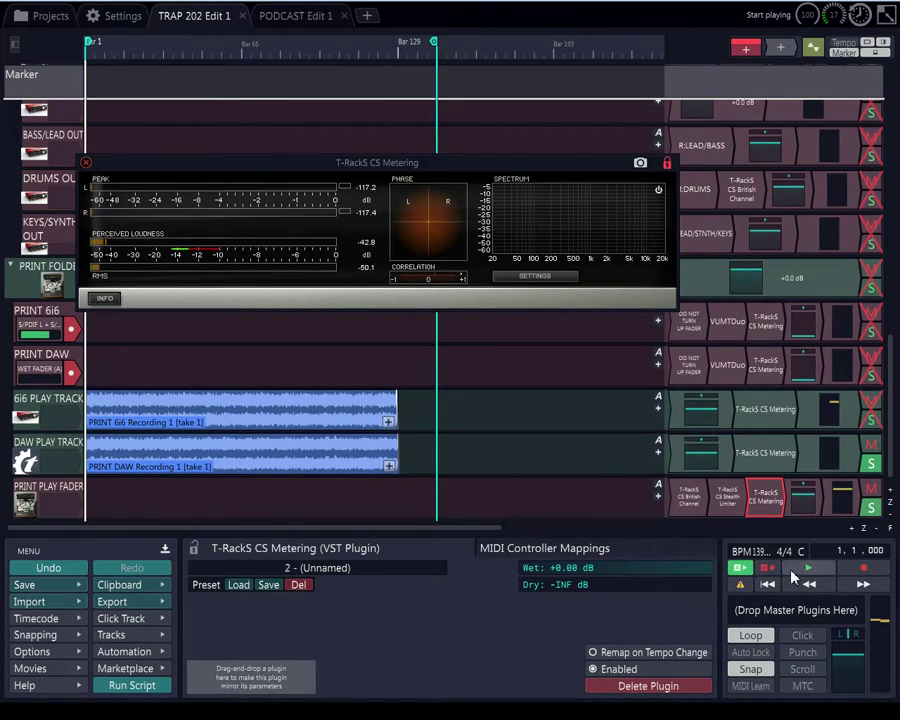
click(795, 572)
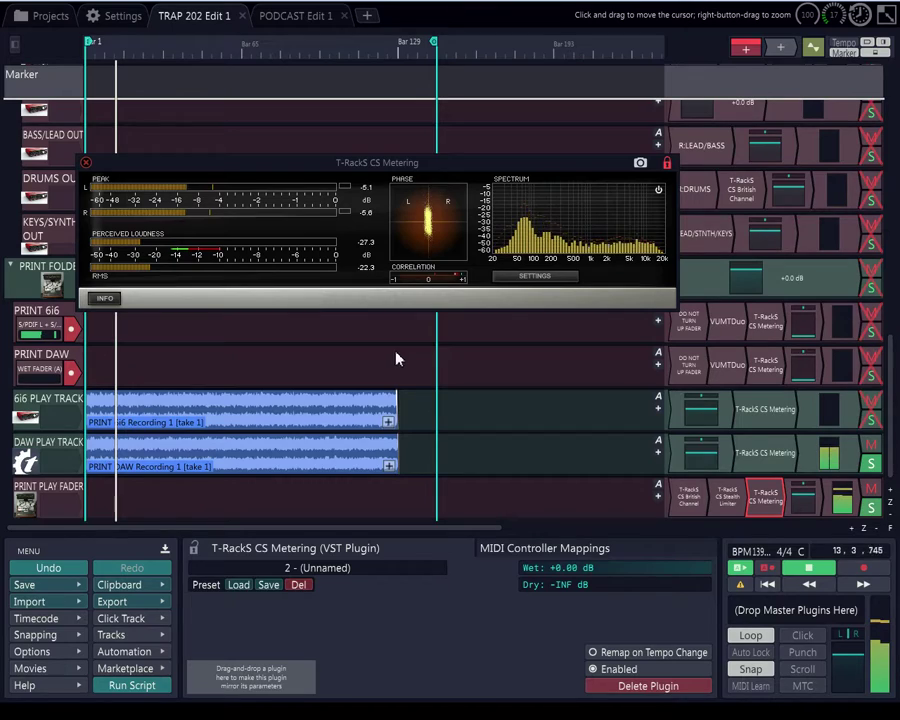
Pan the 6i6 PLAY TRACK 0.100 to the left on its volume and pan plugin
click(701, 452)
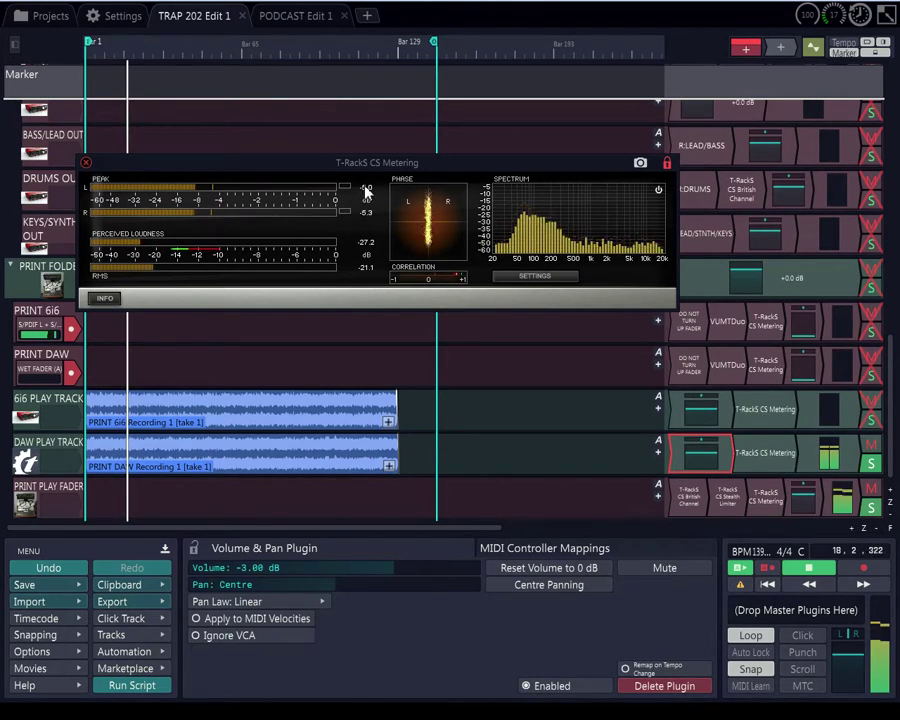
click(698, 440)
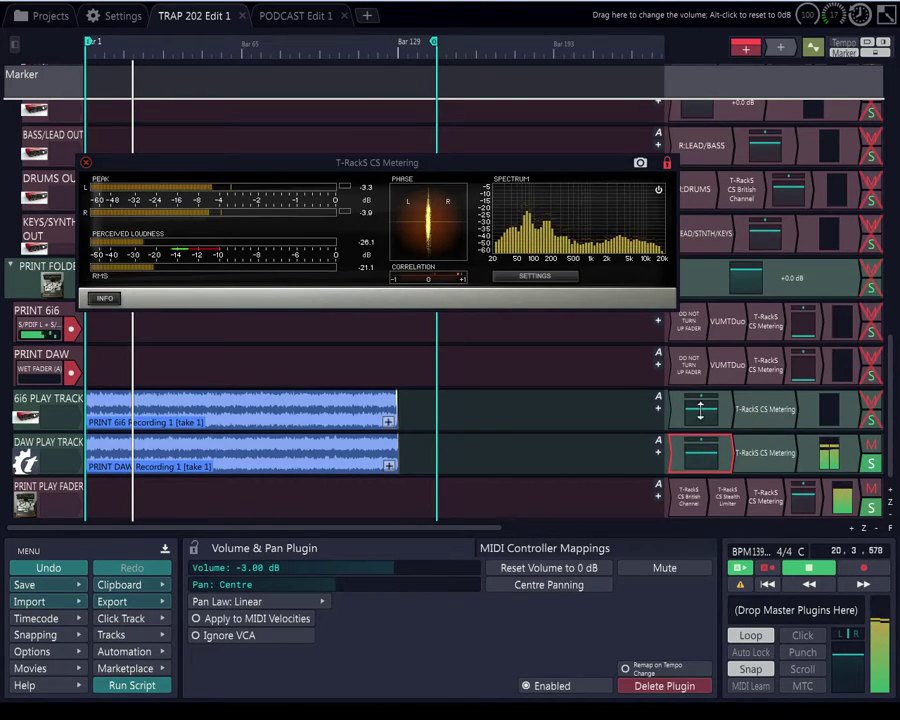
click(702, 397)
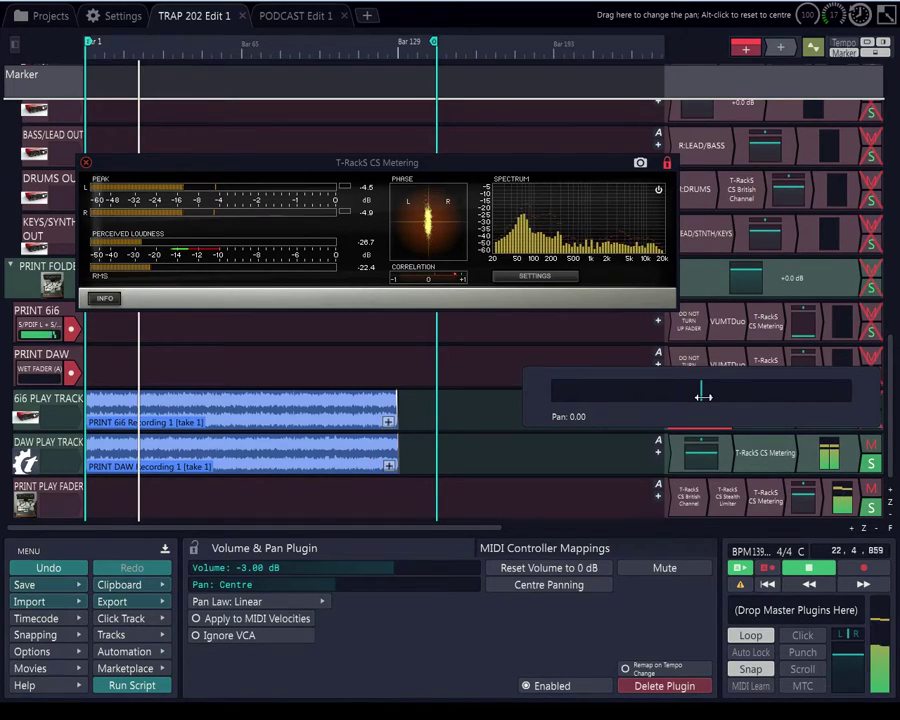
drag(703, 397, 696, 392)
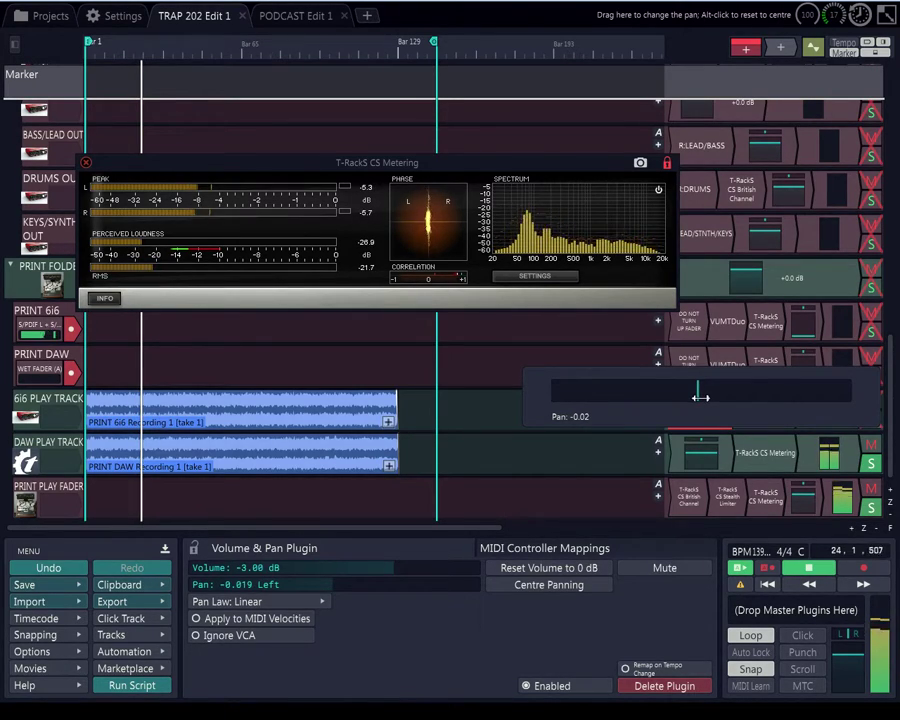
mouse_move(256, 586)
mouse_down()
mouse_move(243, 571)
mouse_move(241, 578)
mouse_up()
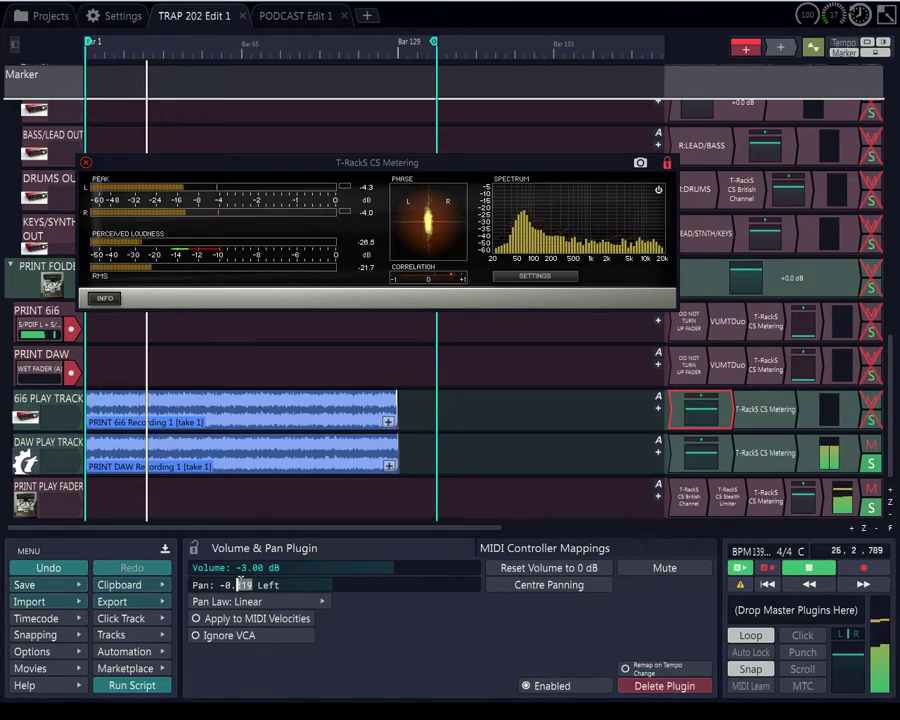
text(100)
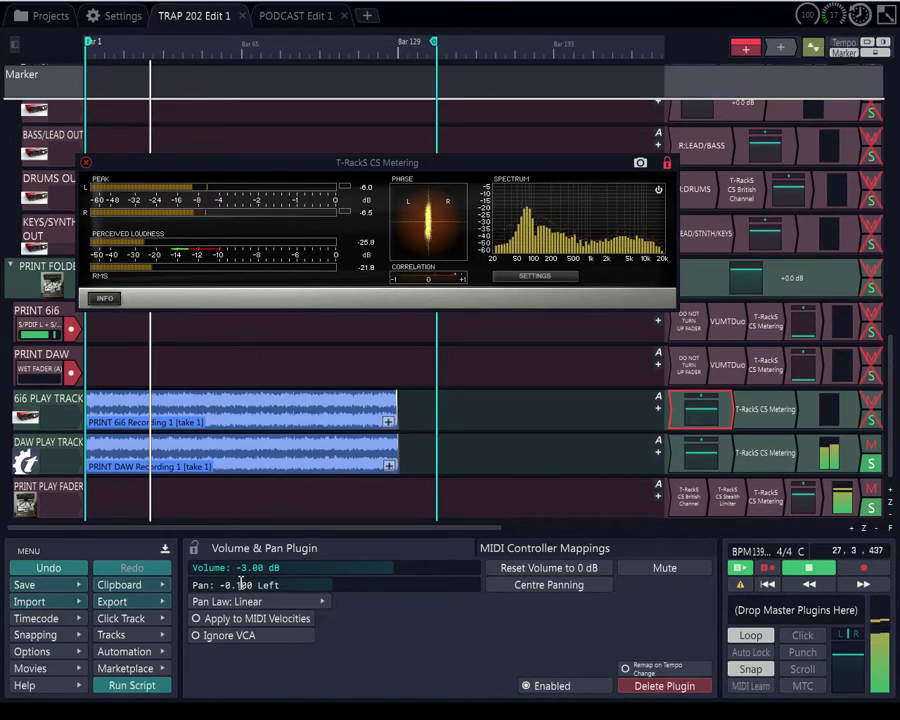
key(Return)
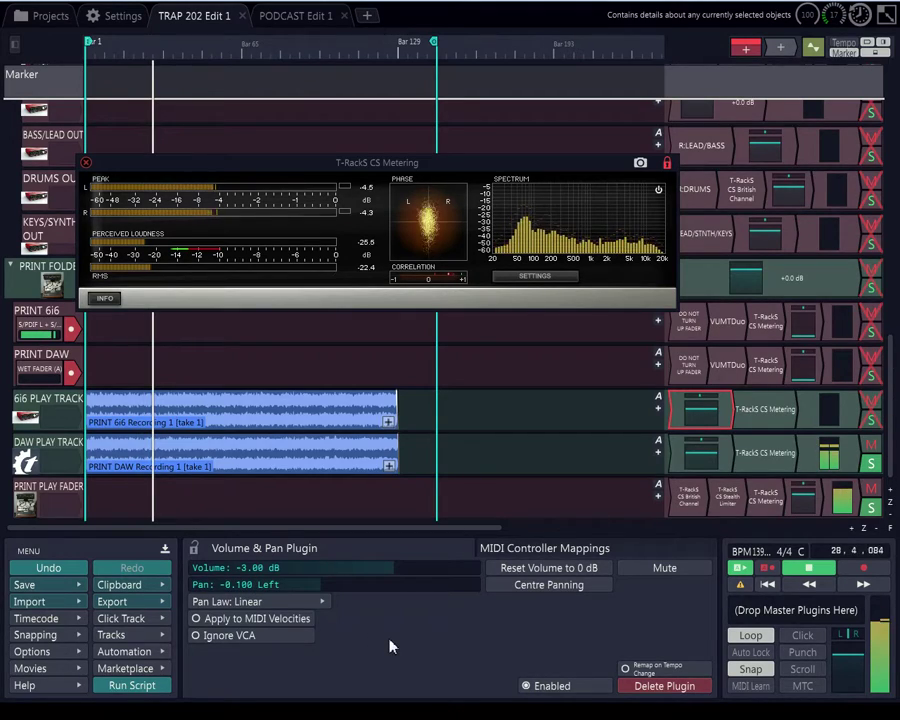
Pan the DAW PLAY TRACK 0.100 to the right on its volume and pan plugin
click(36, 450)
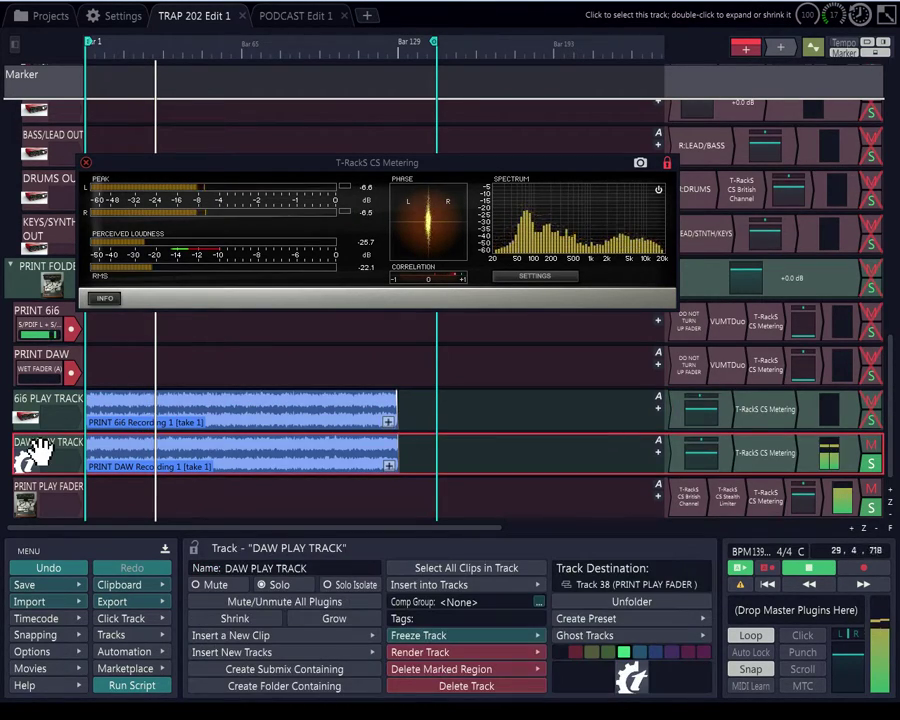
click(681, 455)
click(705, 440)
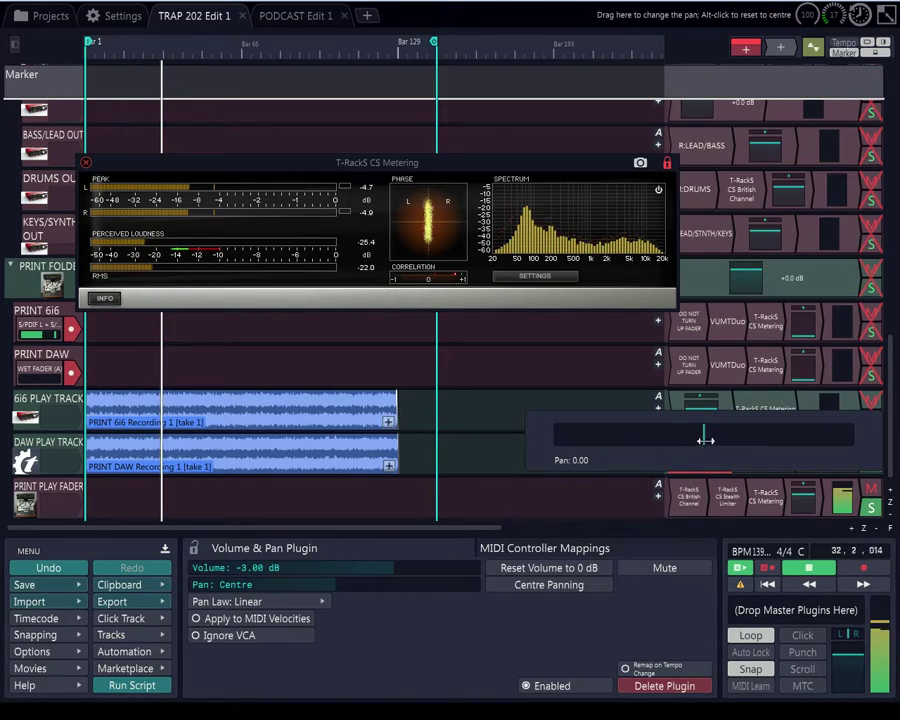
drag(705, 440, 708, 440)
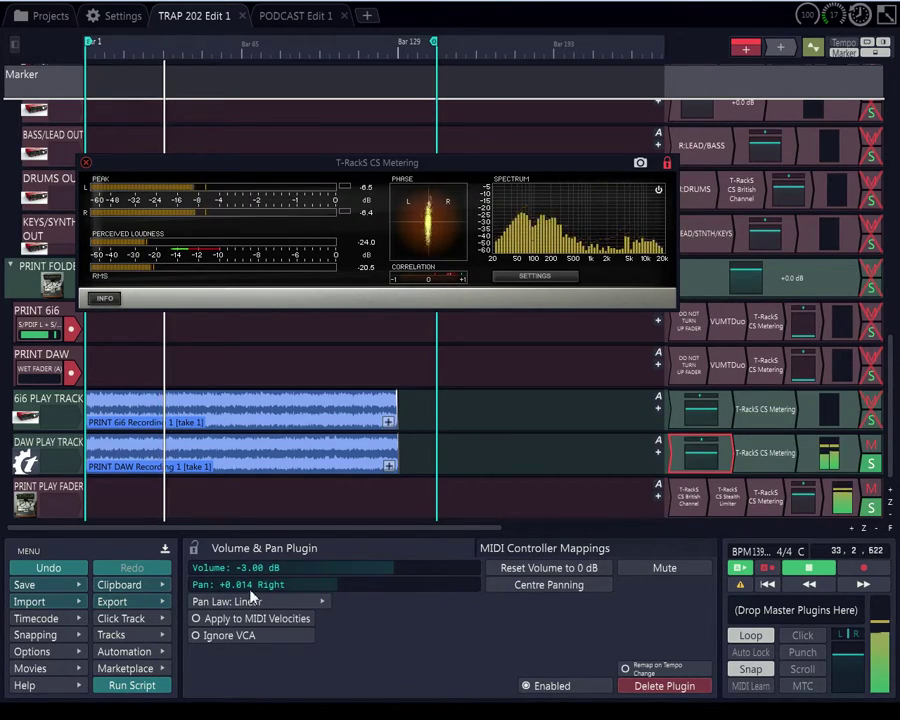
drag(254, 586, 242, 577)
text(0.1)
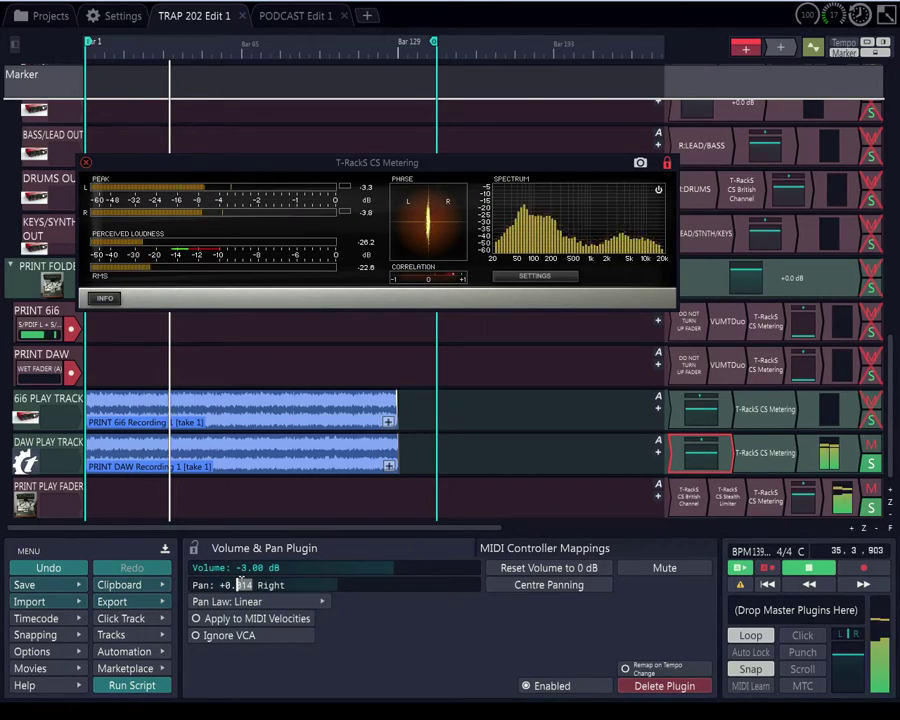
key(Return)
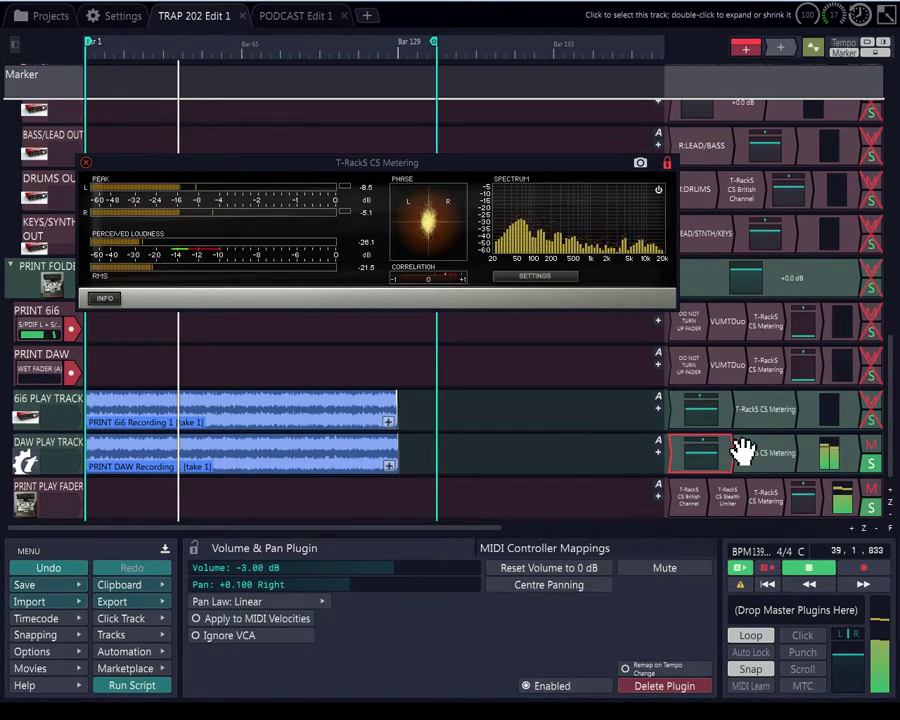
Examine the British Channel plugin on PRINT PLAY FADER and its latency and oversampling preferences, leaving them unsaved
double_click(704, 508)
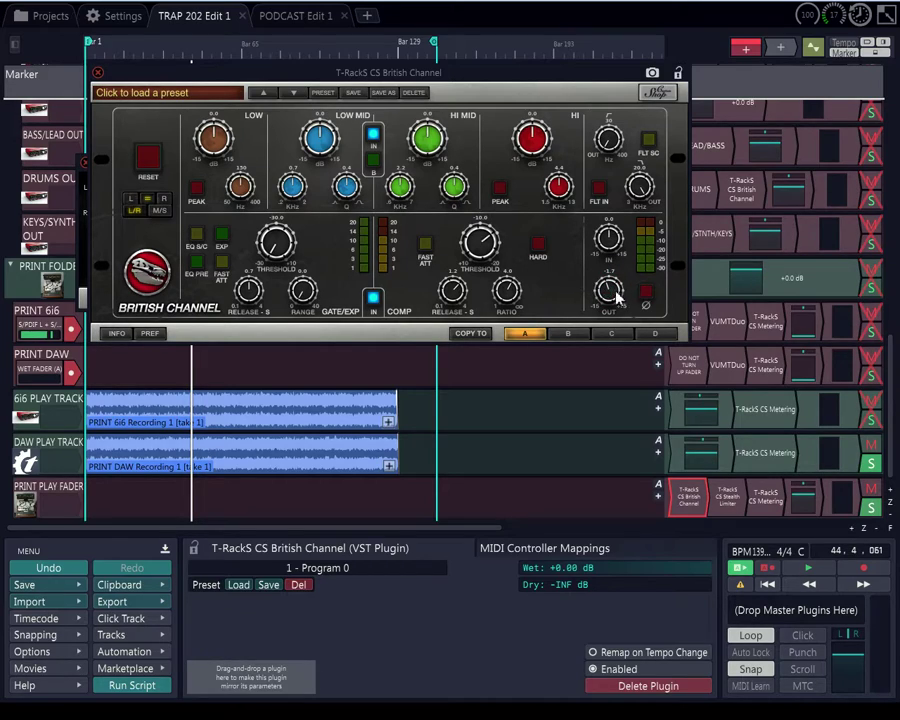
click(152, 334)
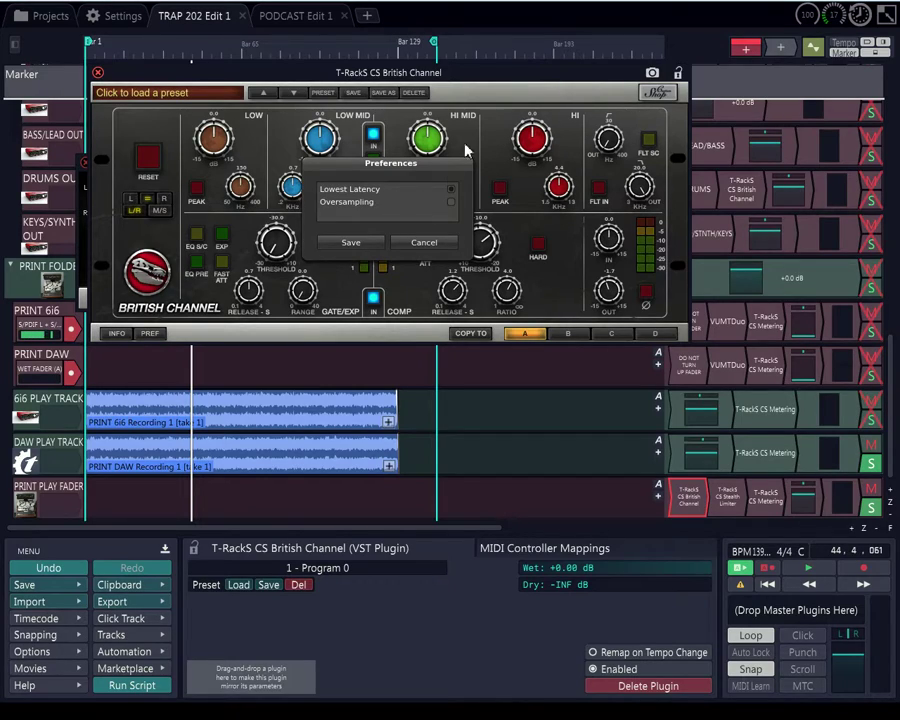
click(424, 243)
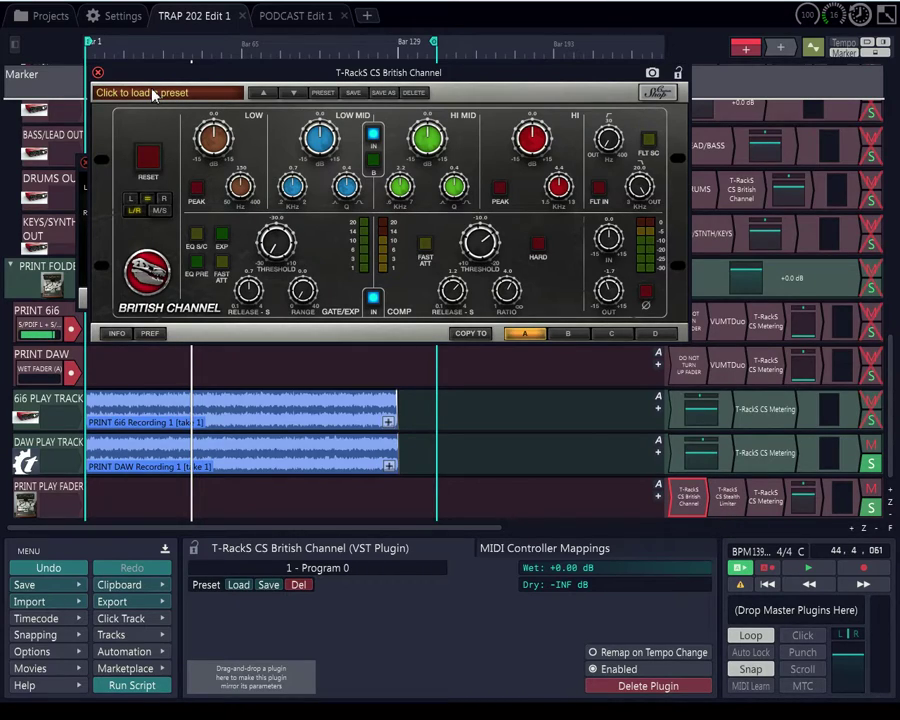
click(14, 43)
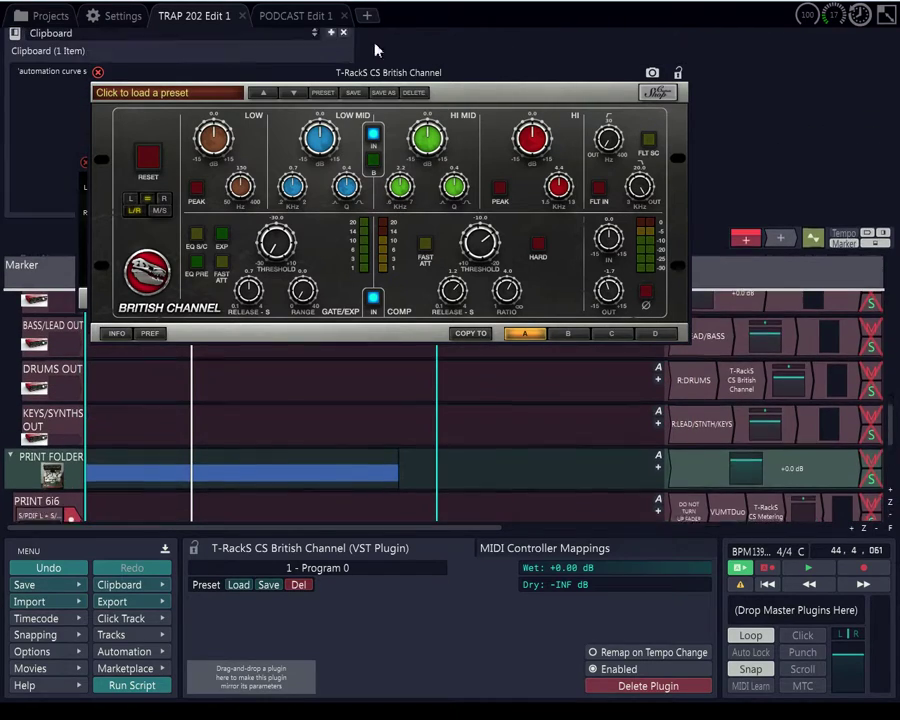
click(14, 43)
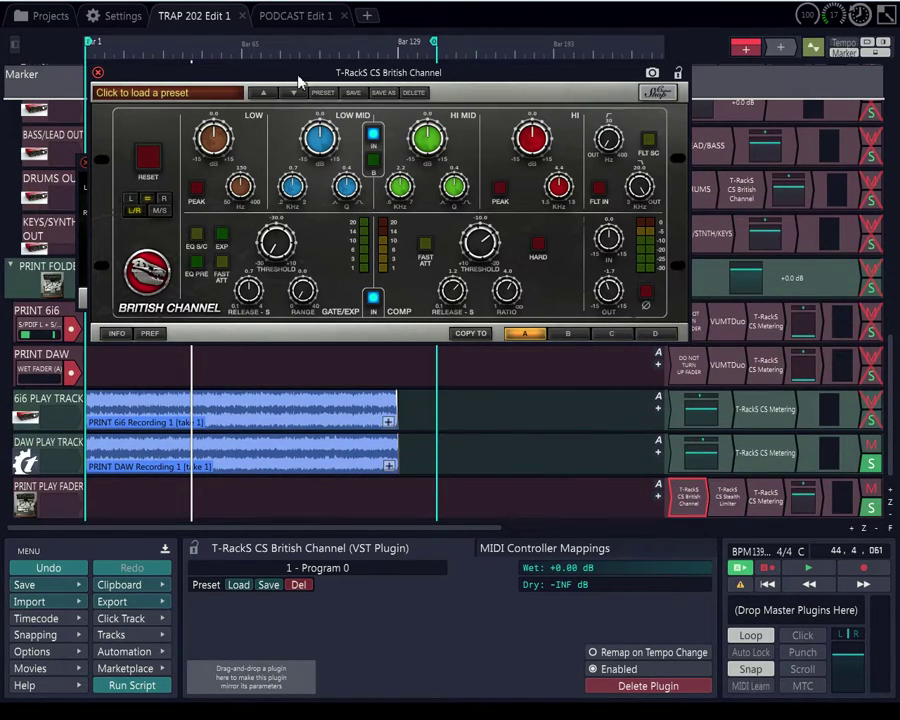
Add a new track directly below PRINT PLAY FADER
click(60, 488)
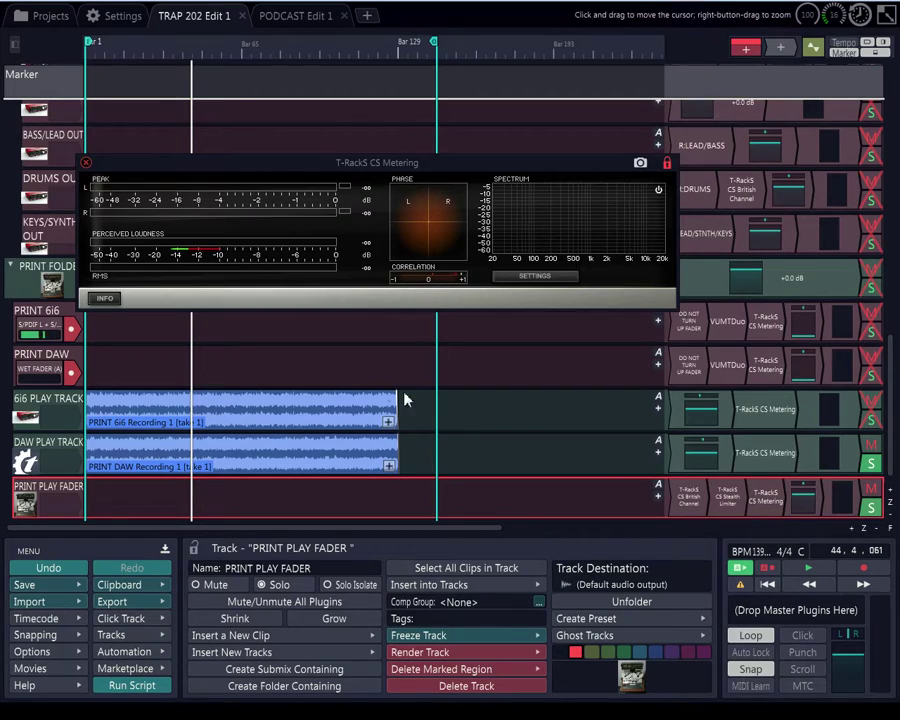
scroll(305, 387, down, 2)
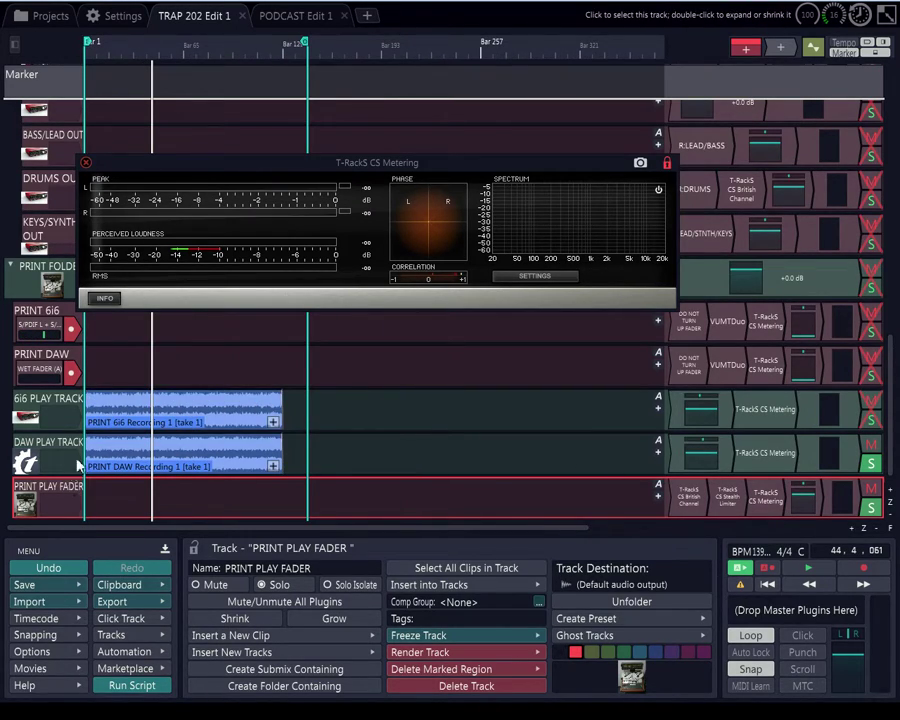
scroll(132, 438, up, 1)
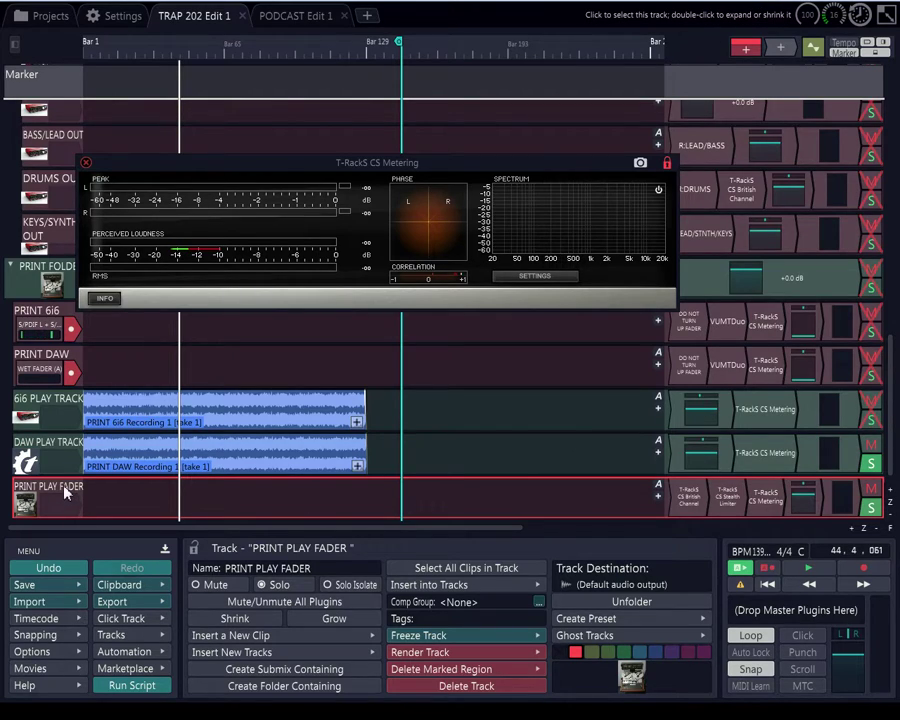
scroll(34, 466, down, 1)
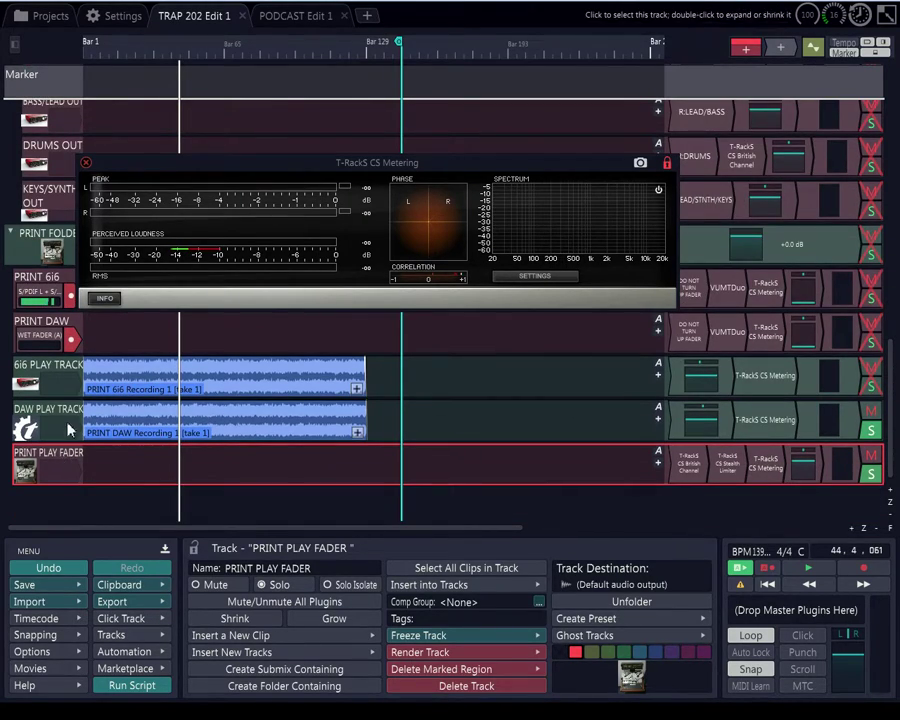
scroll(70, 420, down, 1)
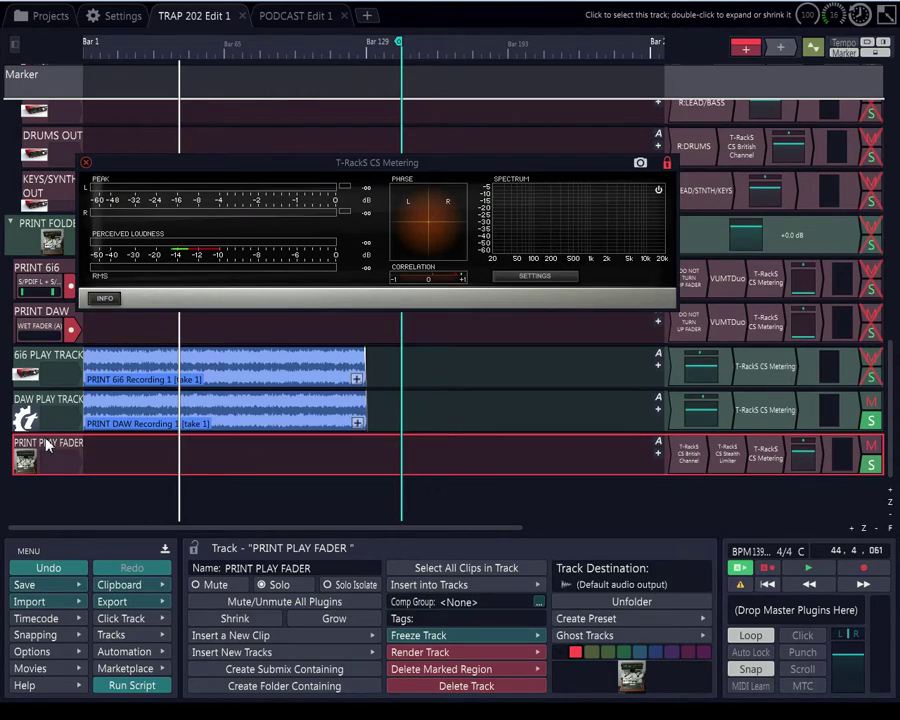
key(ctrl+t)
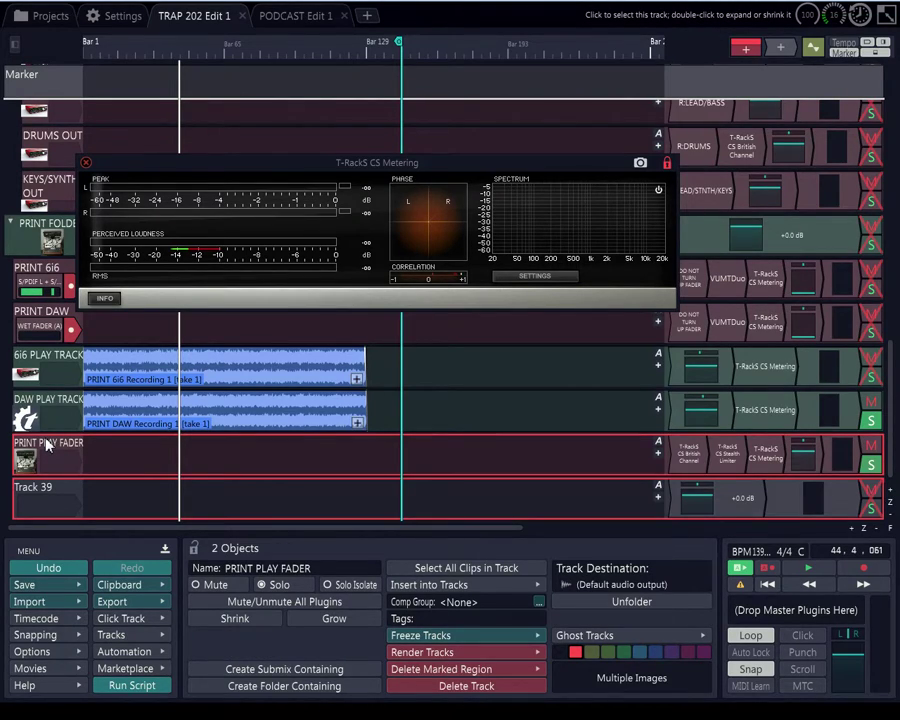
click(316, 568)
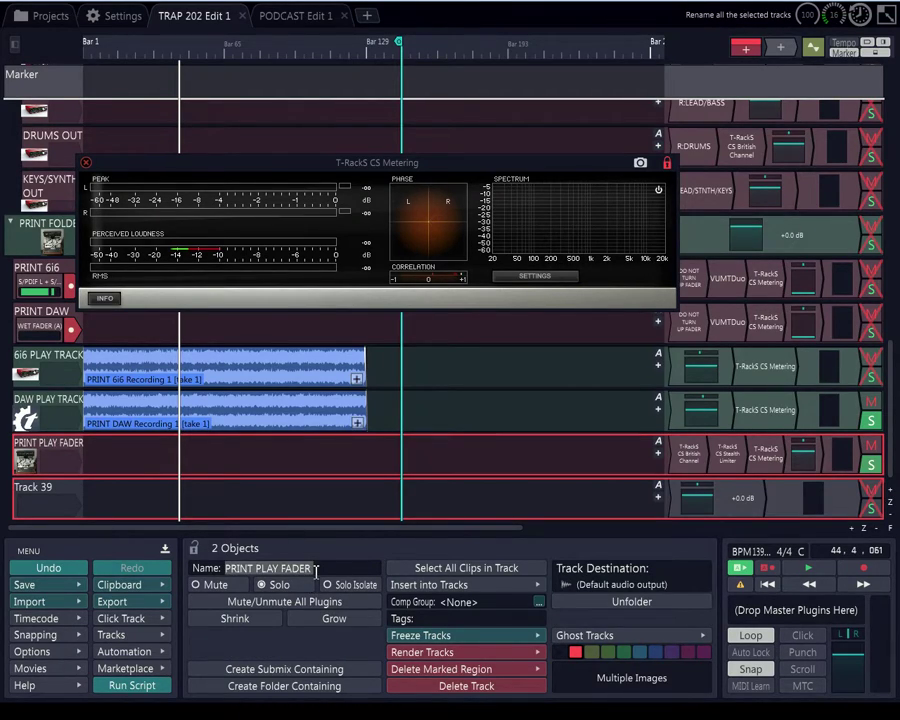
text(F)
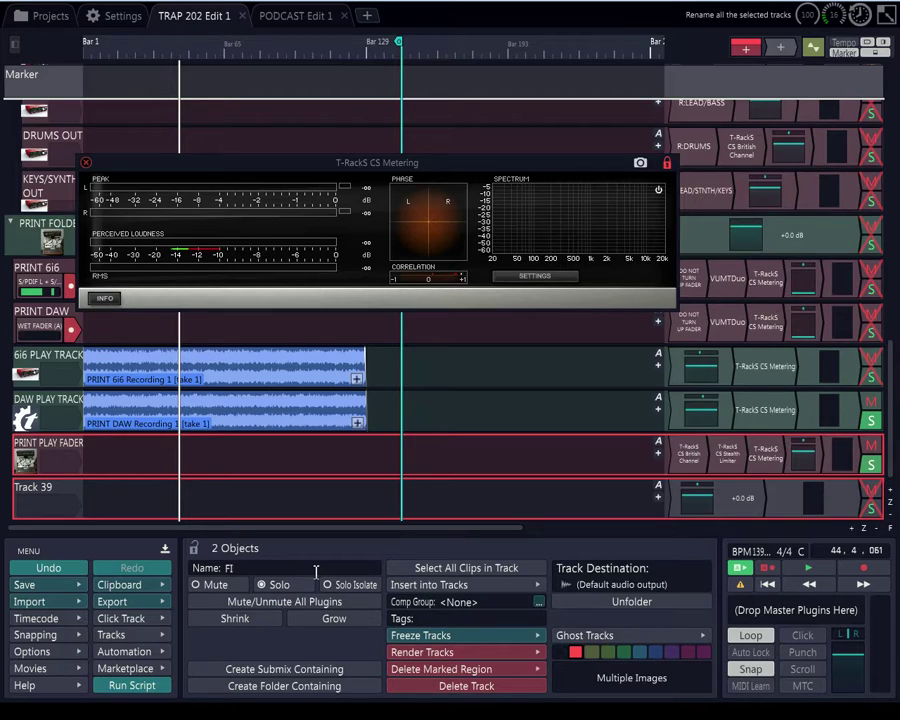
text(INAL PRINT)
click(52, 492)
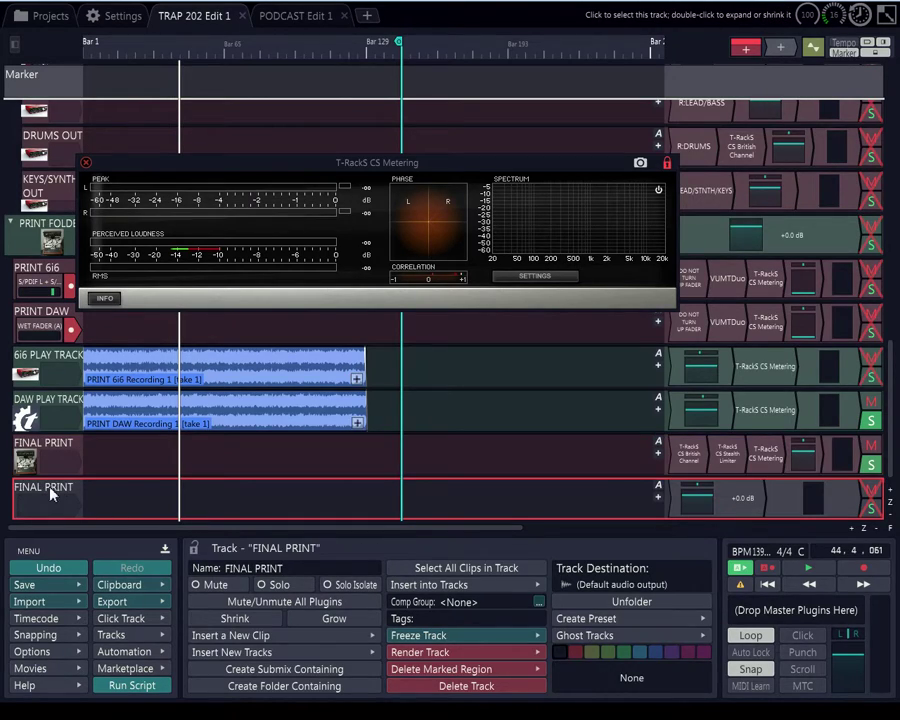
click(48, 567)
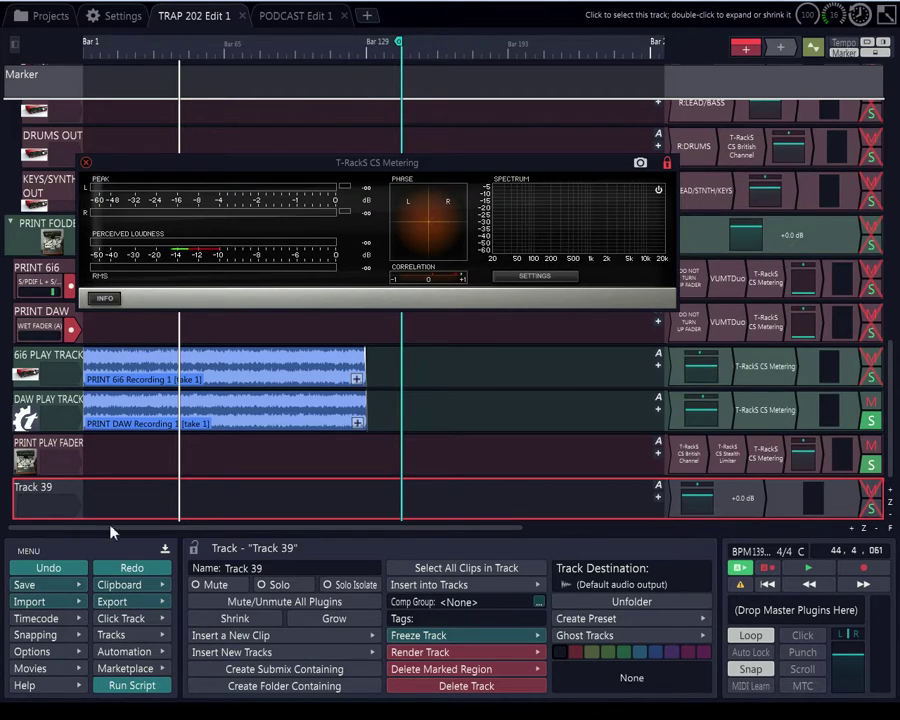
Rename only the new track below PRINT PLAY FADER as FINAL PRINT
click(250, 567)
text(FINAL PRINT)
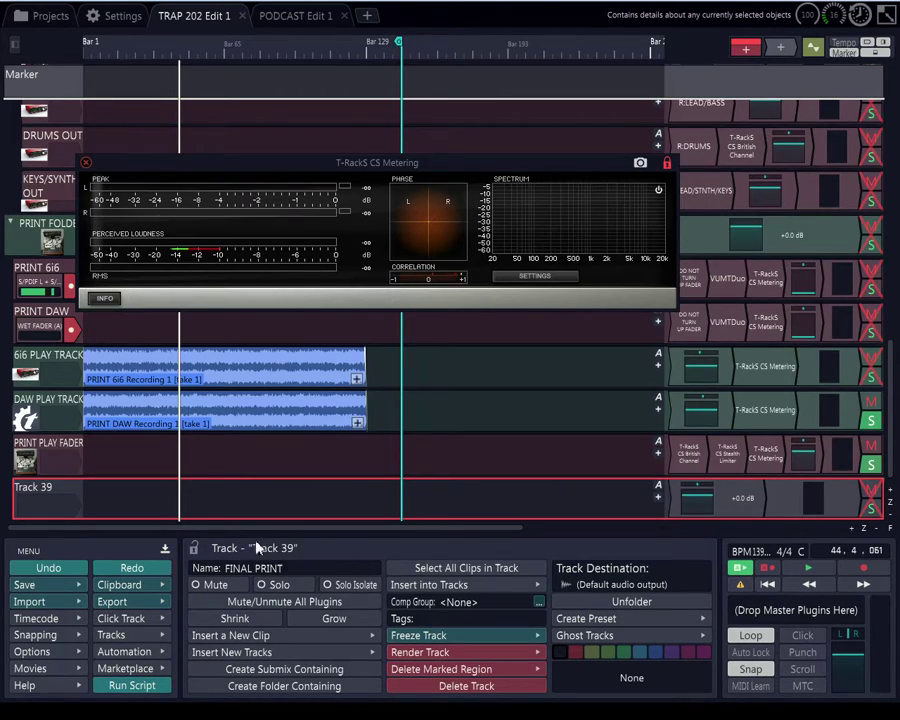
click(33, 494)
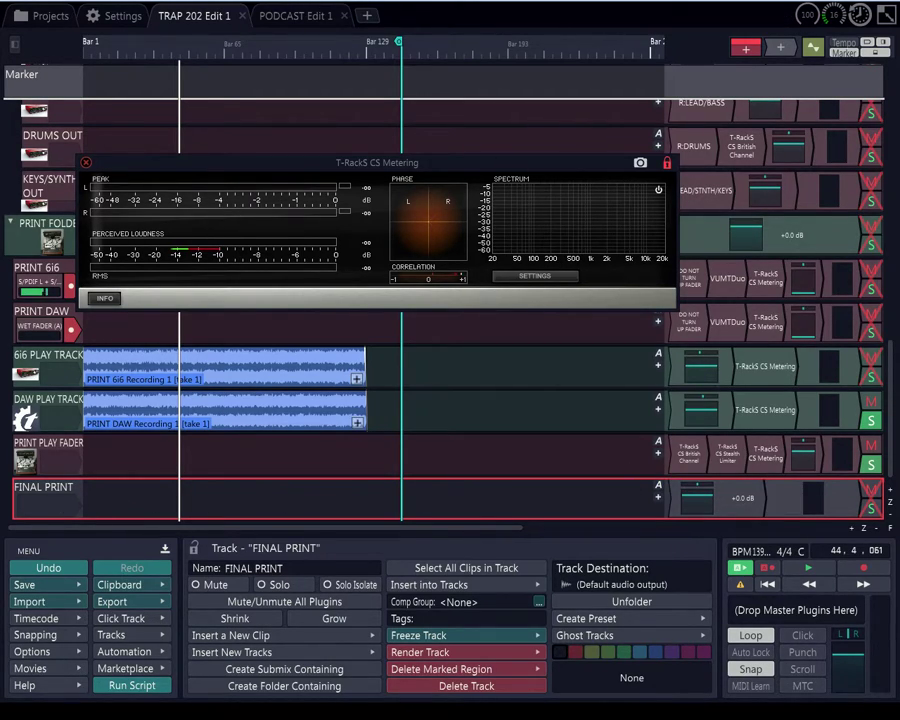
Solo the 6i6 play track again alongside the DAW one and play both together from the start through PRINT PLAY FADER
click(45, 447)
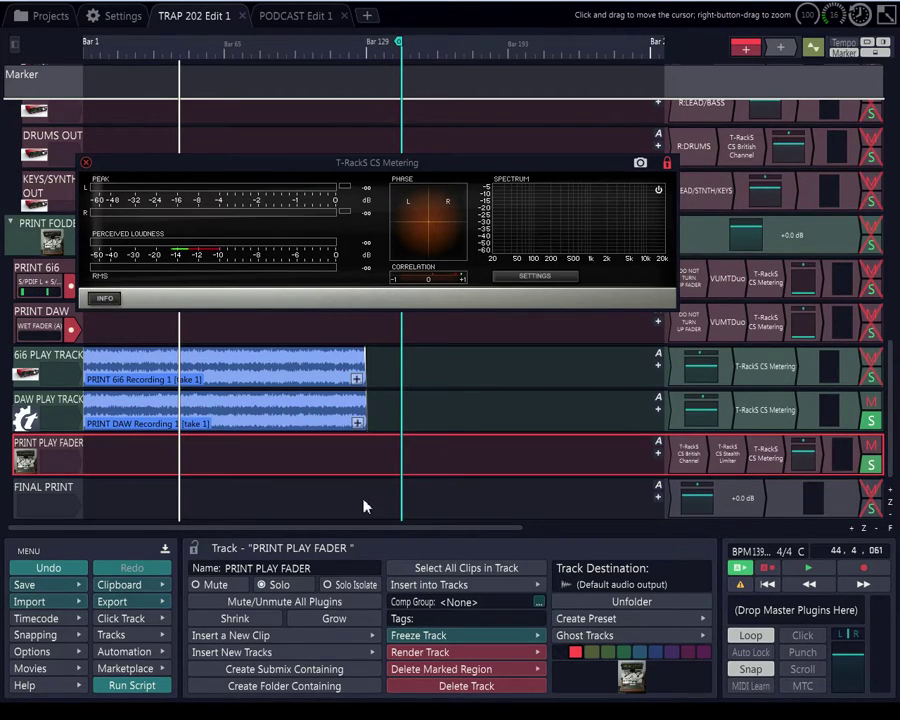
drag(202, 512, 37, 515)
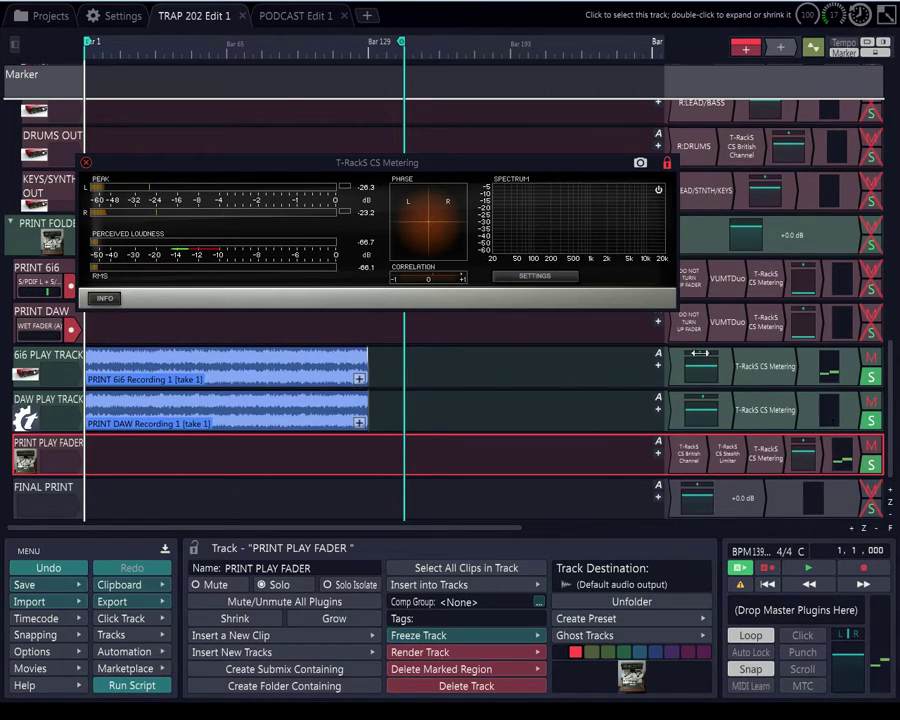
click(793, 570)
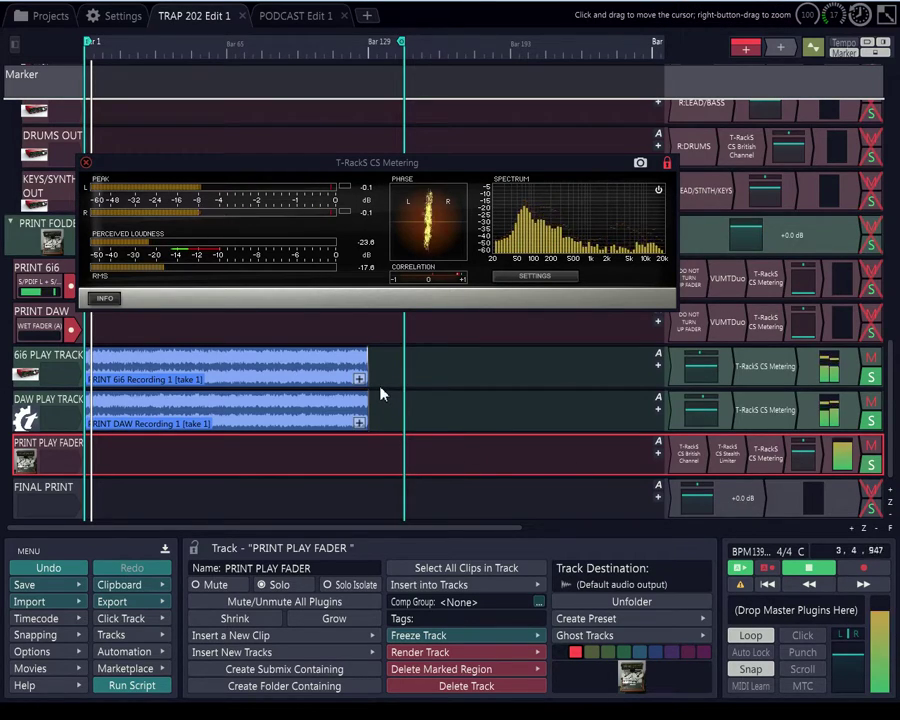
Lengthen the end fade-outs of the DAW clip to about 0, 3, 738 and the 6i6 clip to about 0, 2, 946
scroll(376, 388, up, 5)
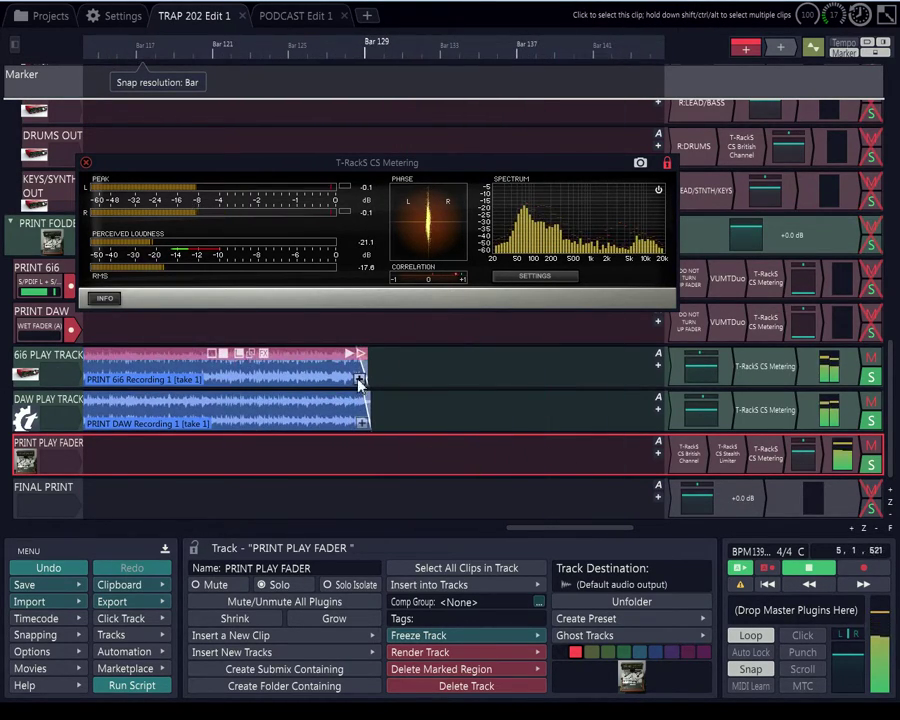
click(356, 398)
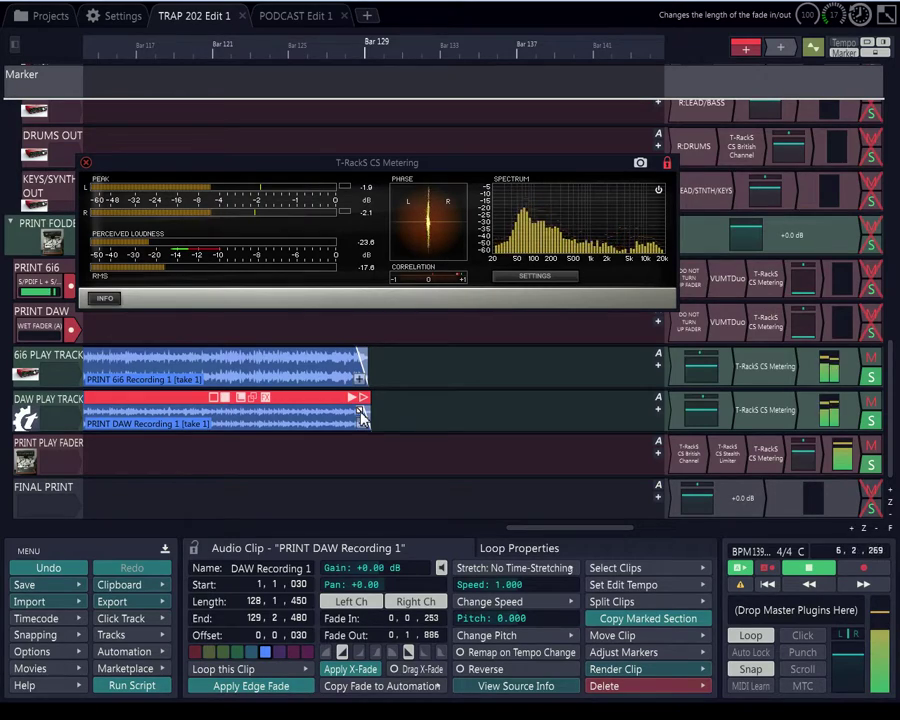
drag(356, 416, 355, 415)
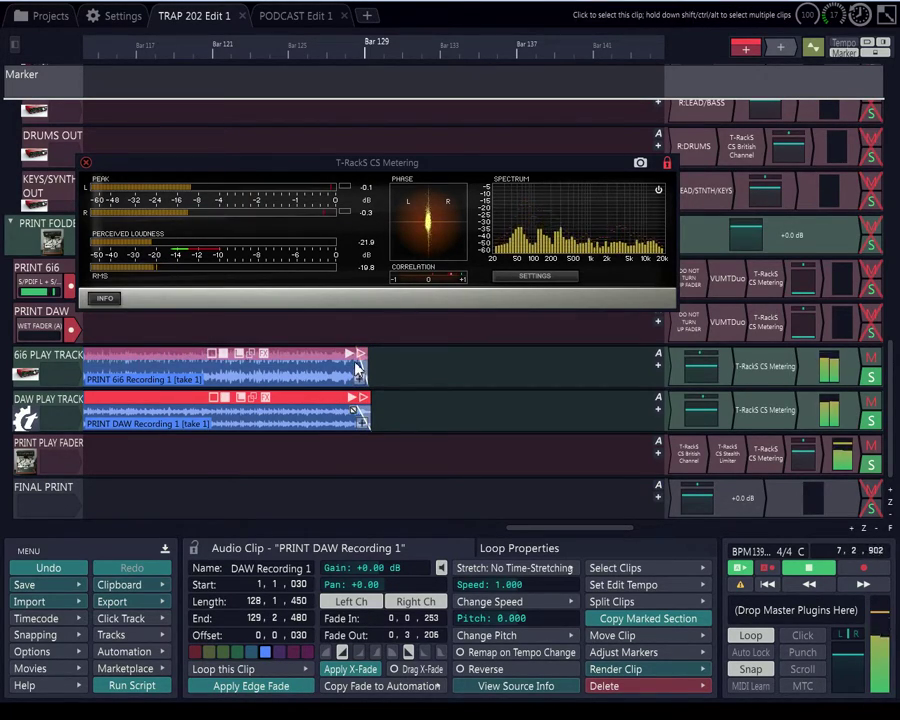
click(352, 363)
drag(357, 366, 355, 370)
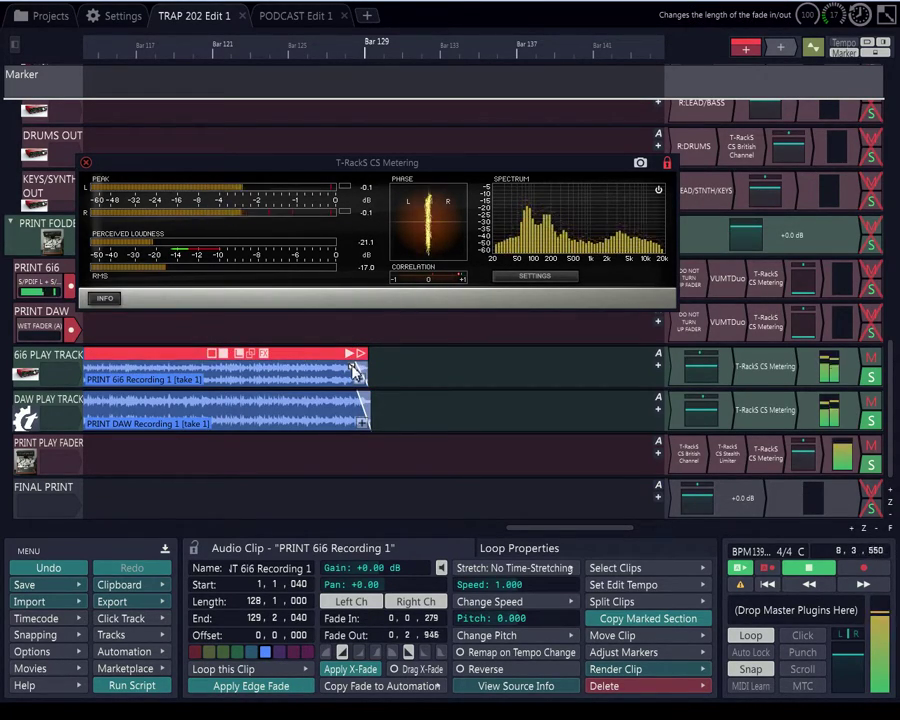
click(356, 412)
drag(353, 410, 350, 414)
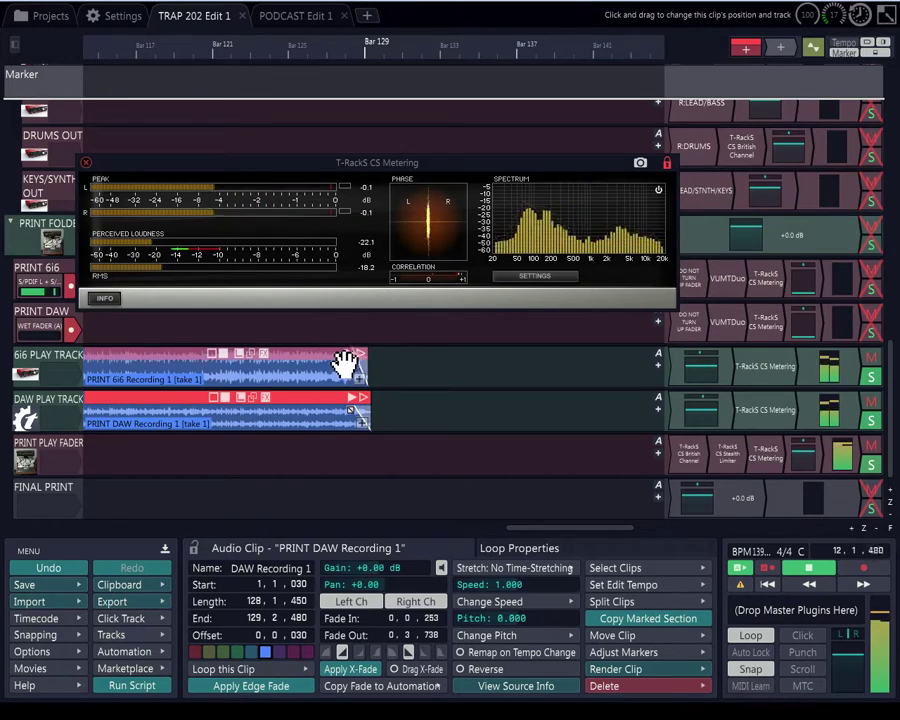
scroll(345, 362, down, 4)
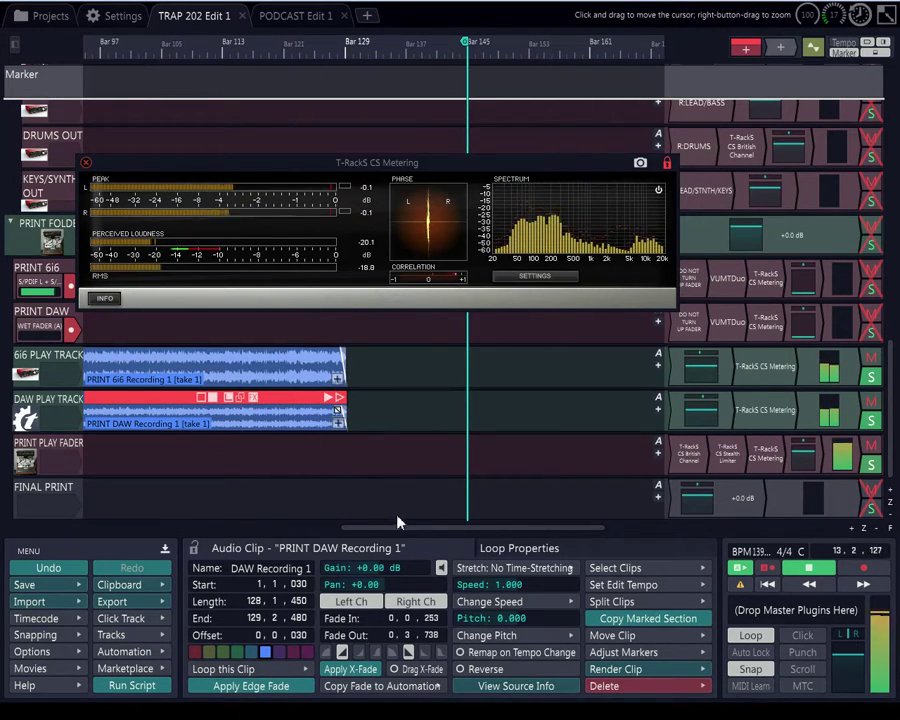
drag(393, 535, 114, 540)
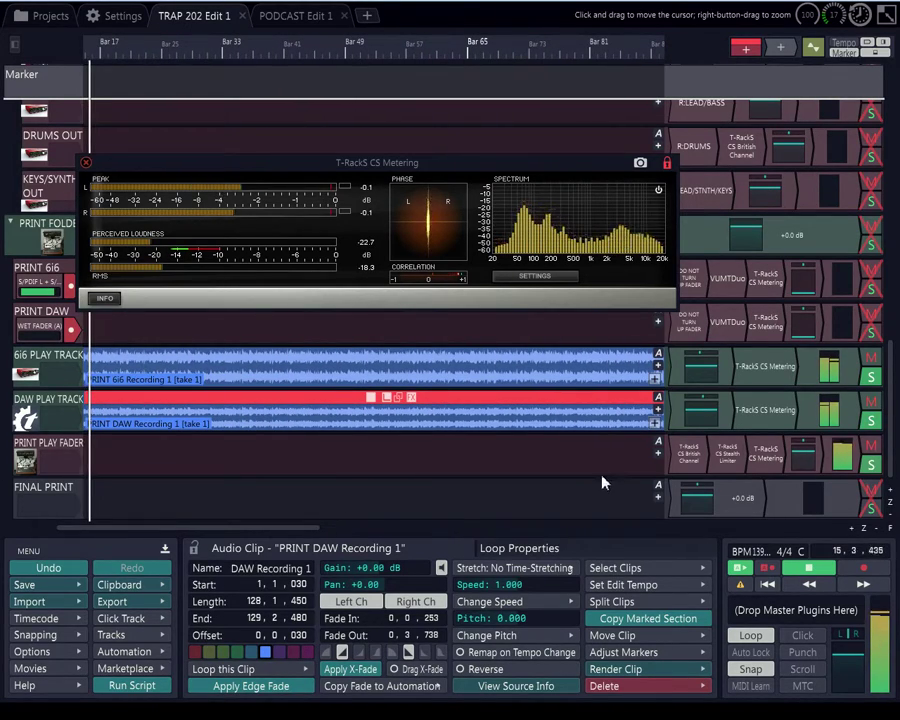
With the British Channel on PRINT PLAY FADER bypassed, select Oversampling in its preferences, save and close the plugin
double_click(692, 456)
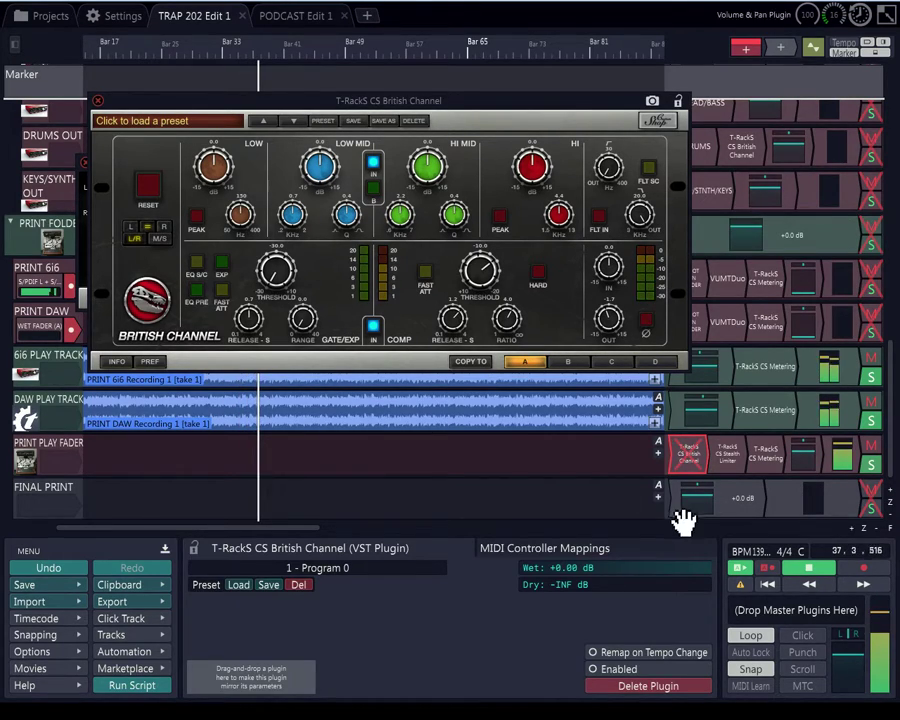
click(343, 403)
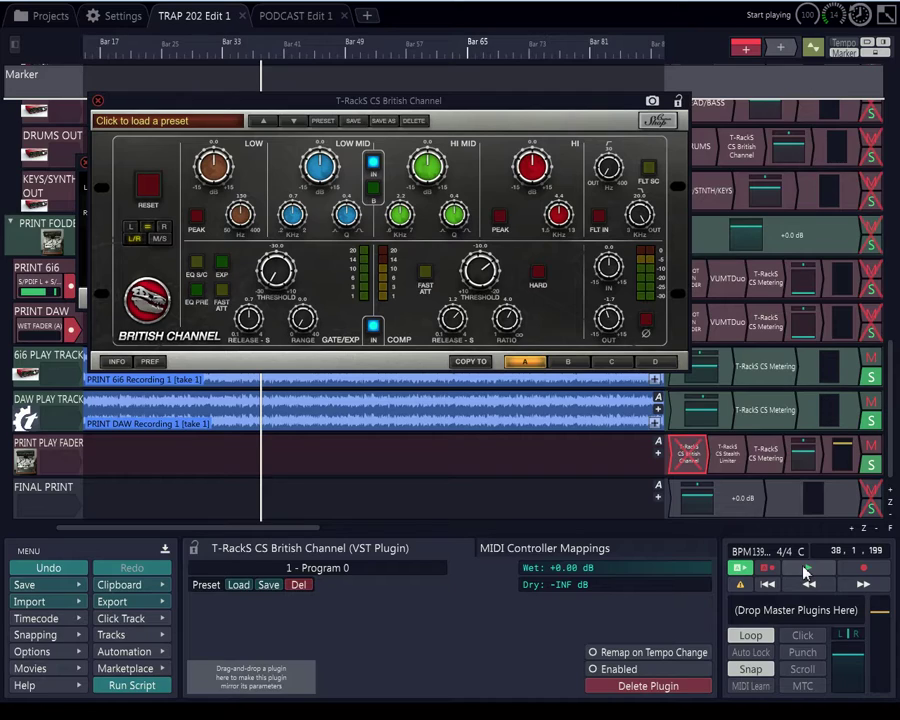
click(150, 362)
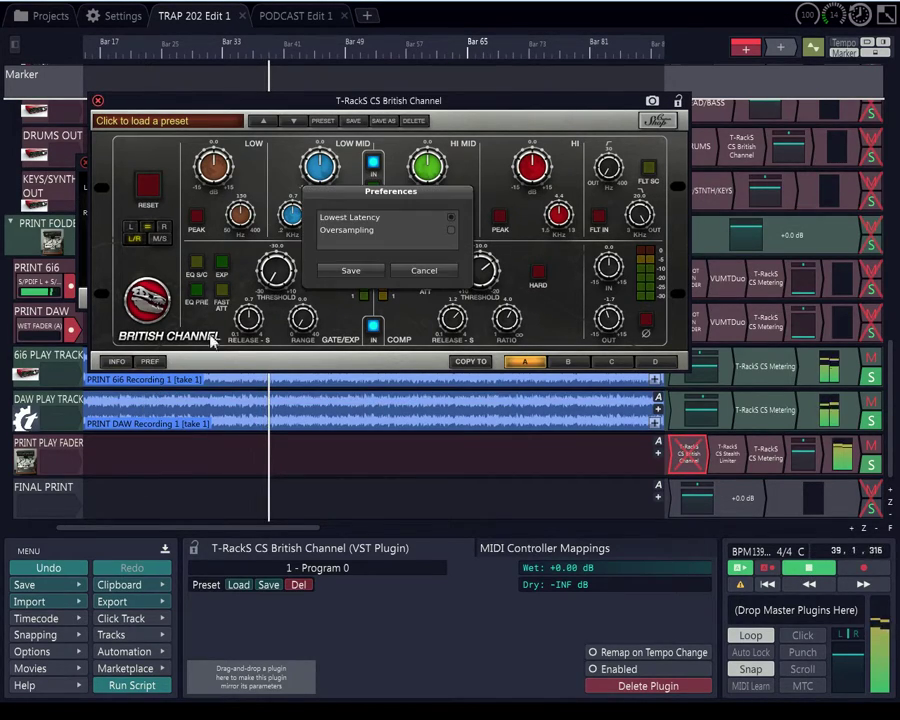
click(451, 230)
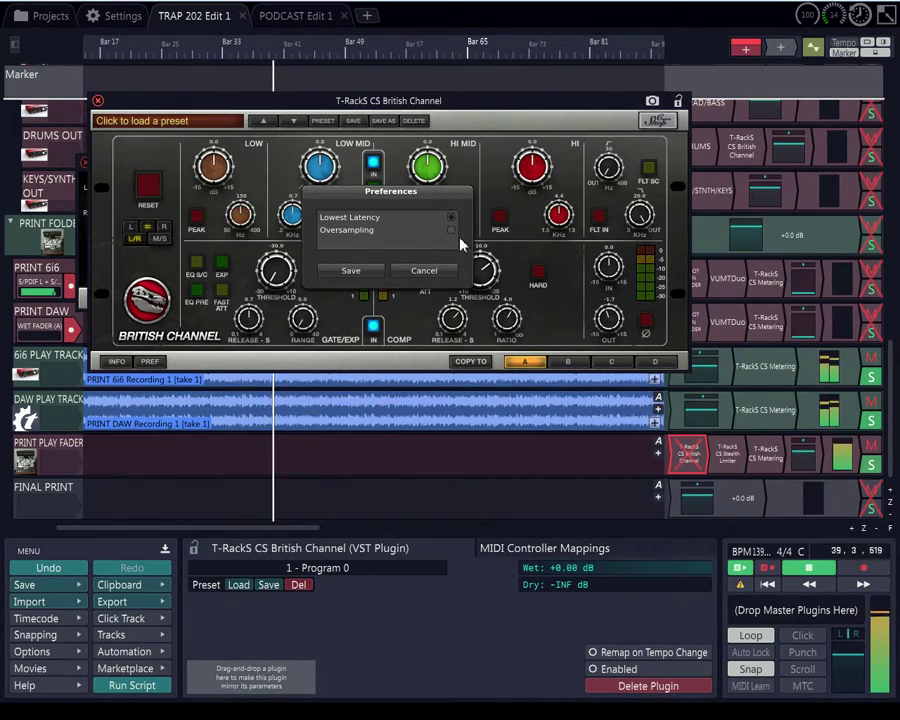
click(345, 271)
click(383, 266)
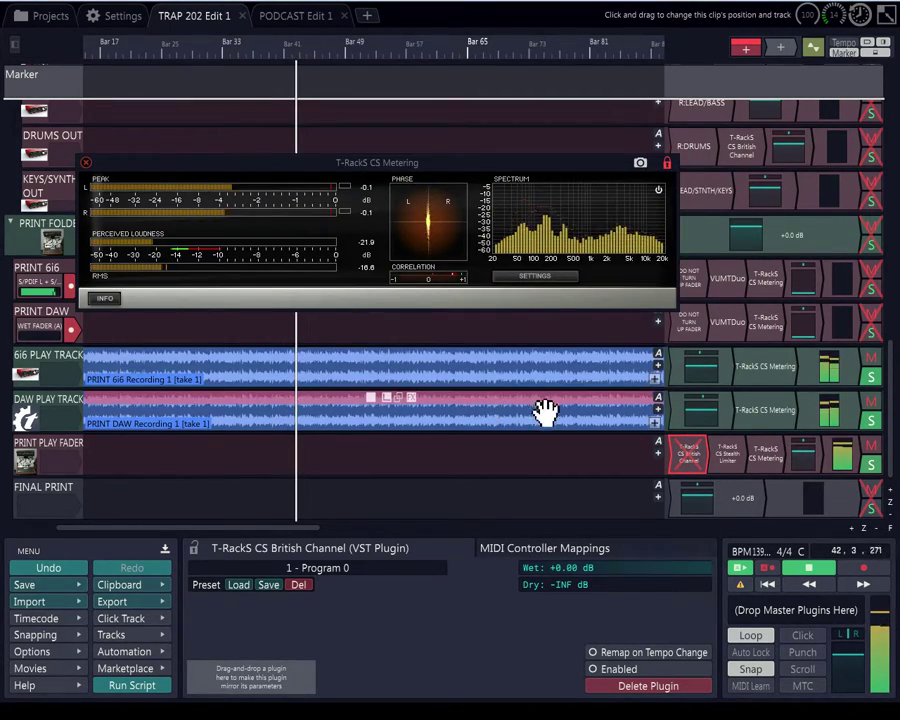
Re-enable and reopen the British Channel on PRINT PLAY FADER, save its preferences with Oversampling selected, and close the plugin
double_click(690, 458)
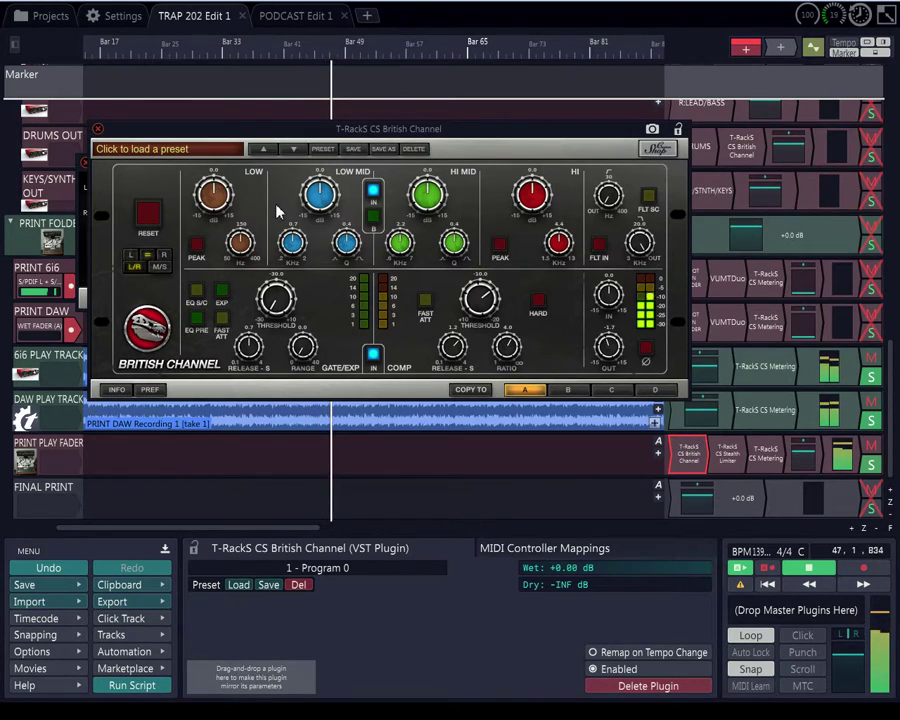
click(148, 389)
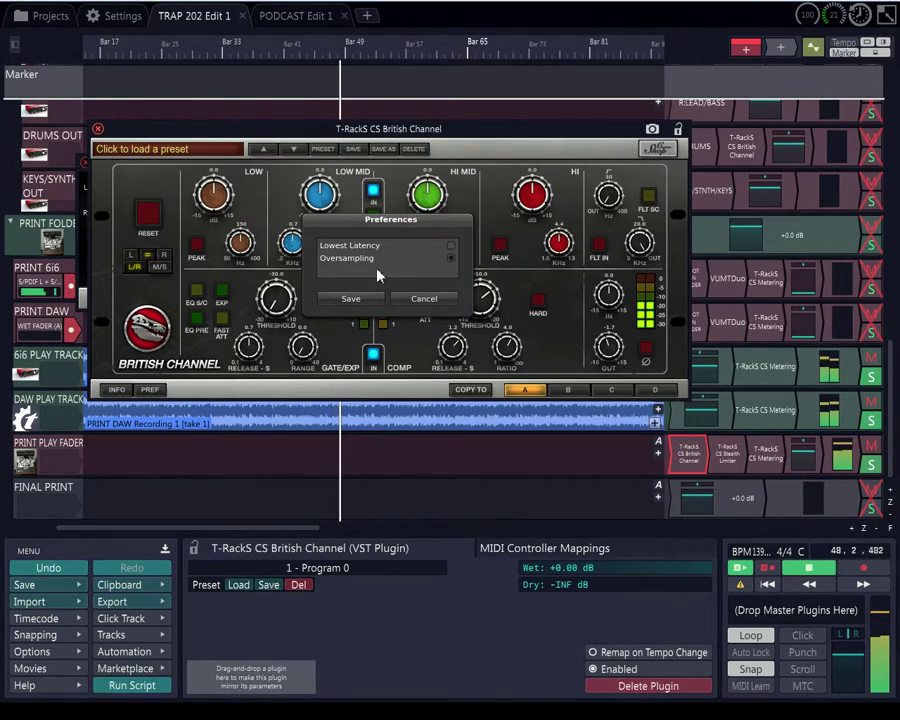
click(349, 299)
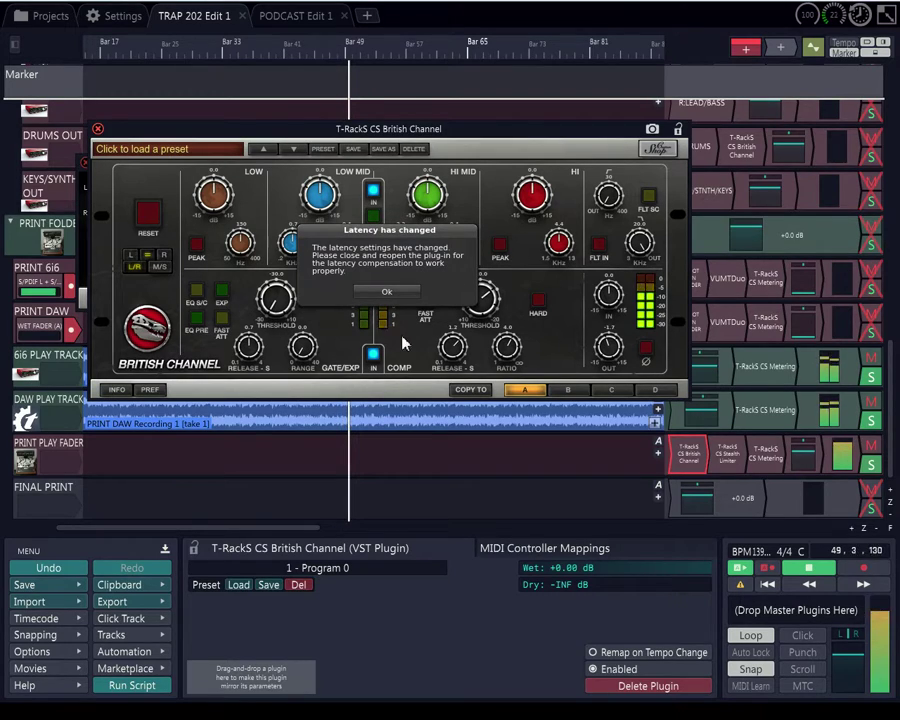
click(400, 293)
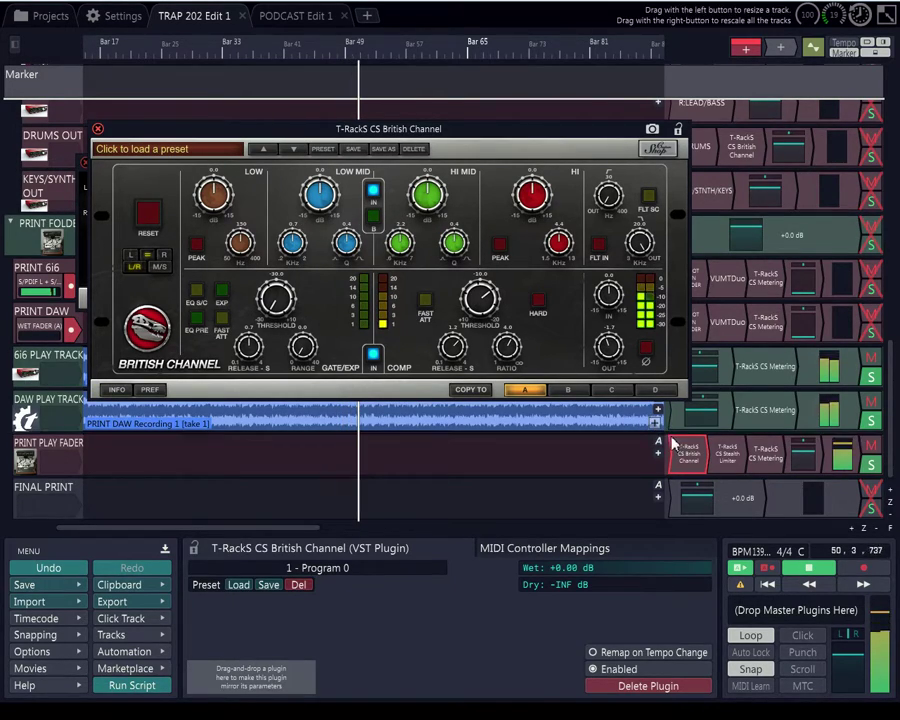
click(98, 127)
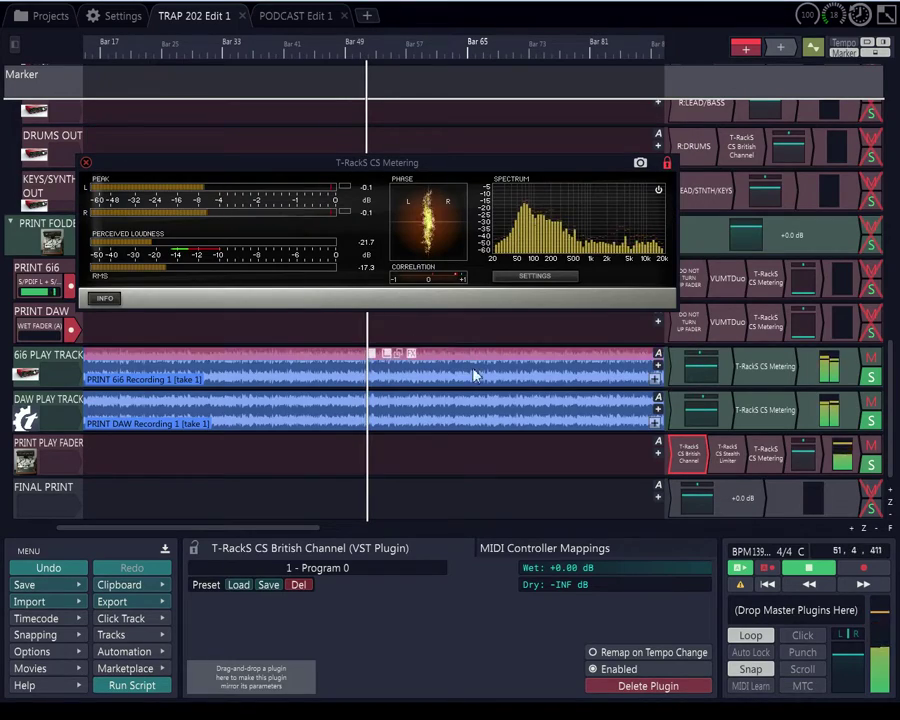
Reopen the British Channel during playback, choose Oversampling again in its preferences, save, and close the plugin
double_click(700, 455)
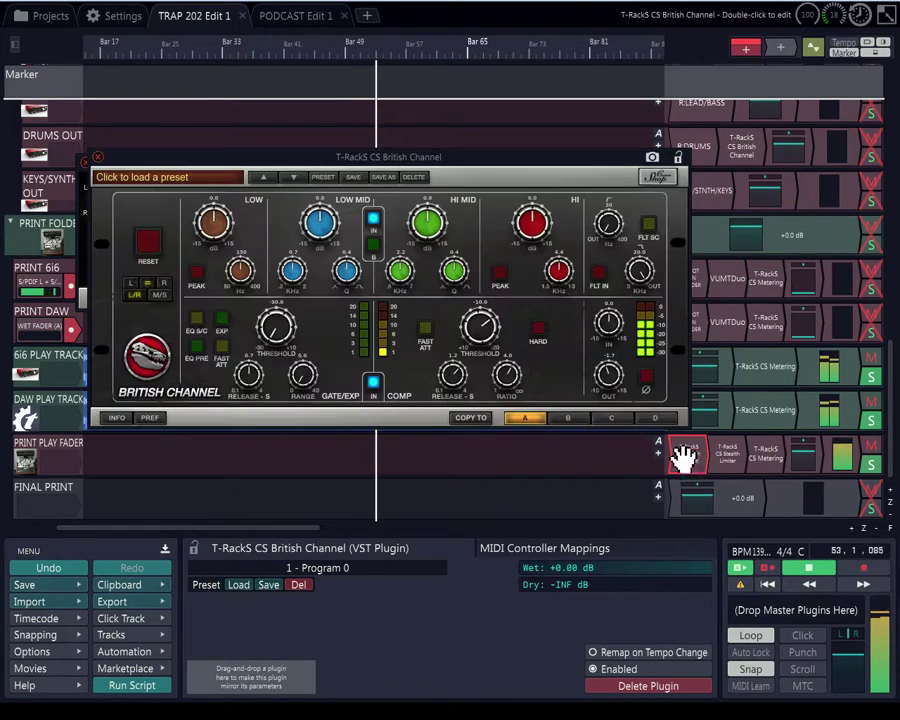
click(150, 418)
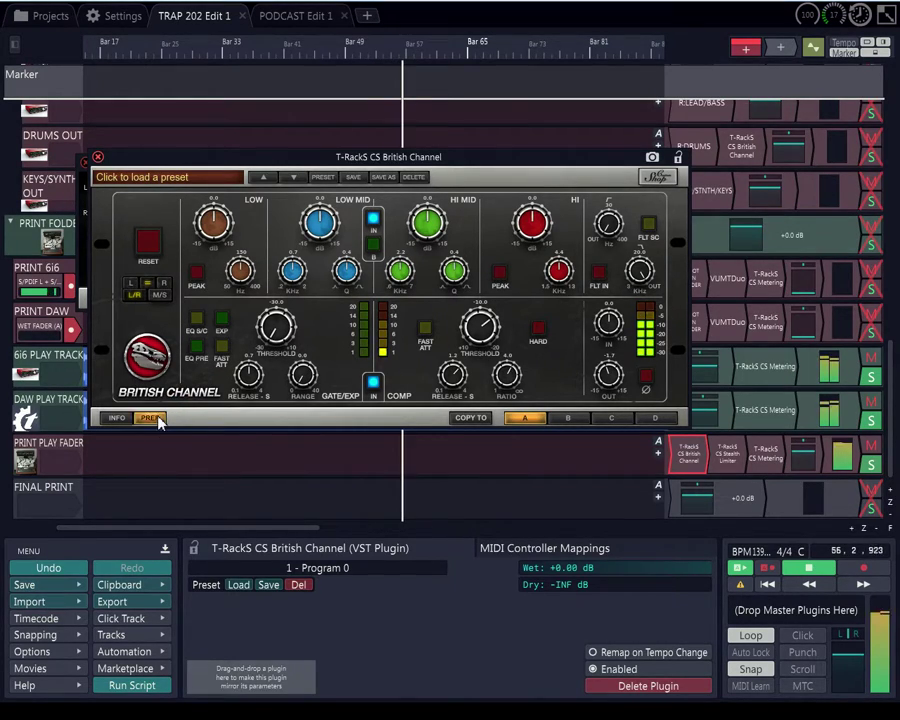
click(452, 287)
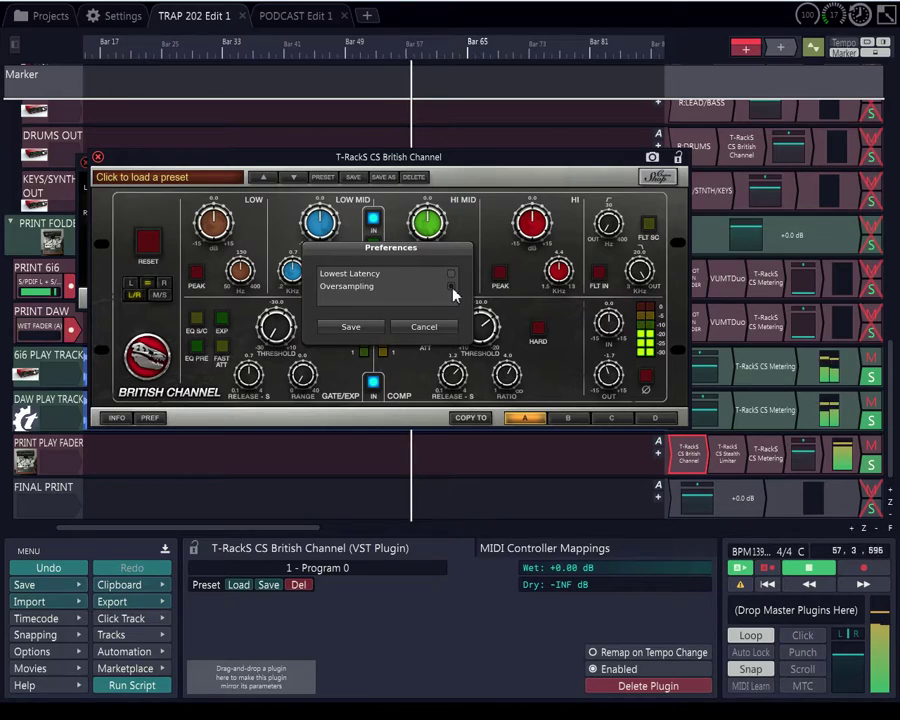
click(370, 336)
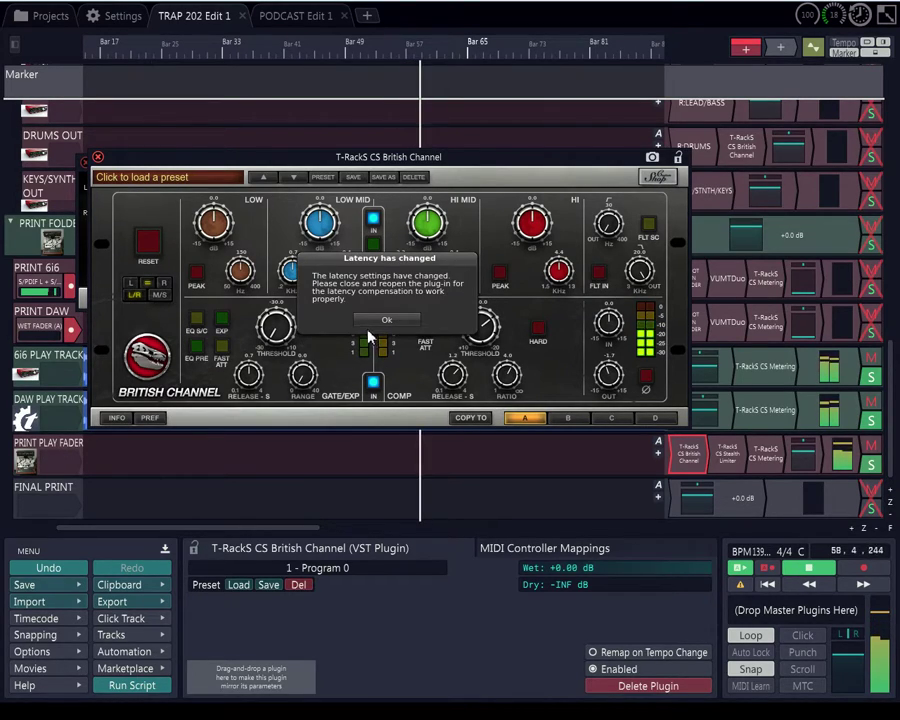
click(356, 320)
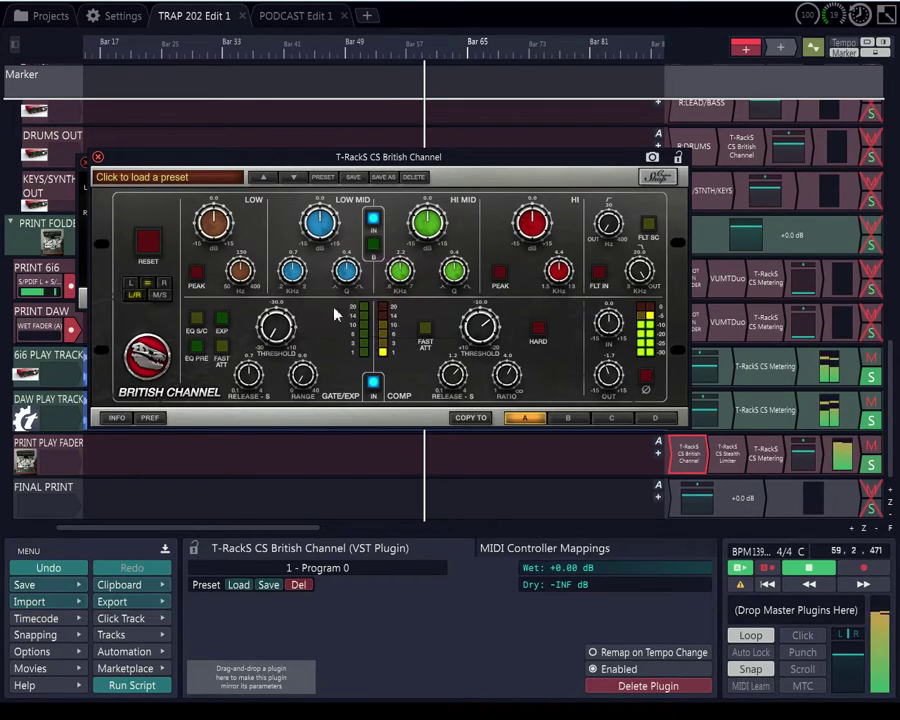
click(97, 158)
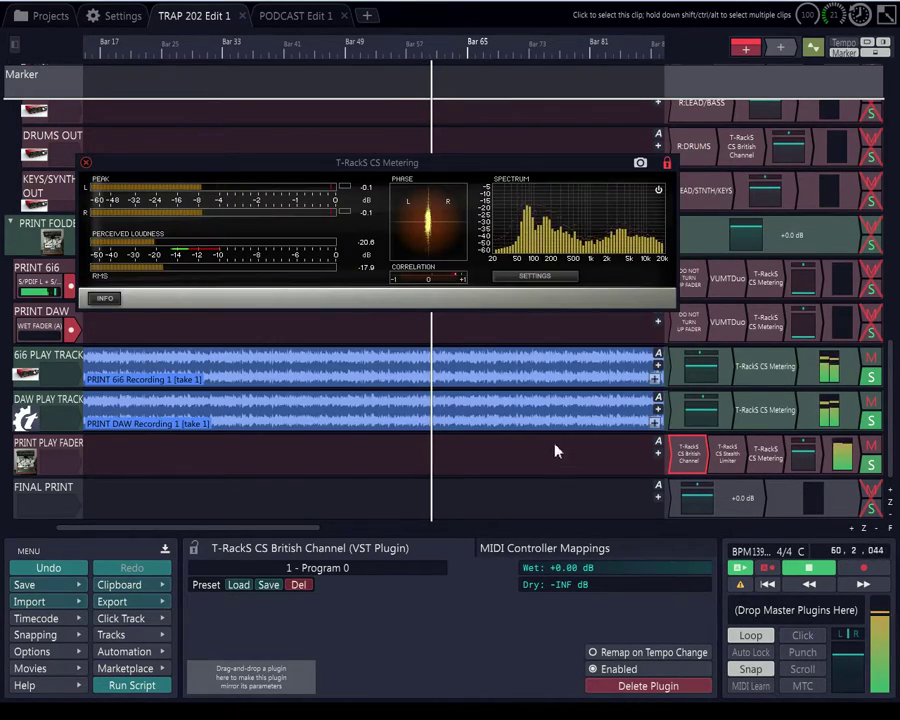
Open the British Channel's latency and oversampling preferences once more, save them, acknowledge the notice, and close the plugin
double_click(690, 456)
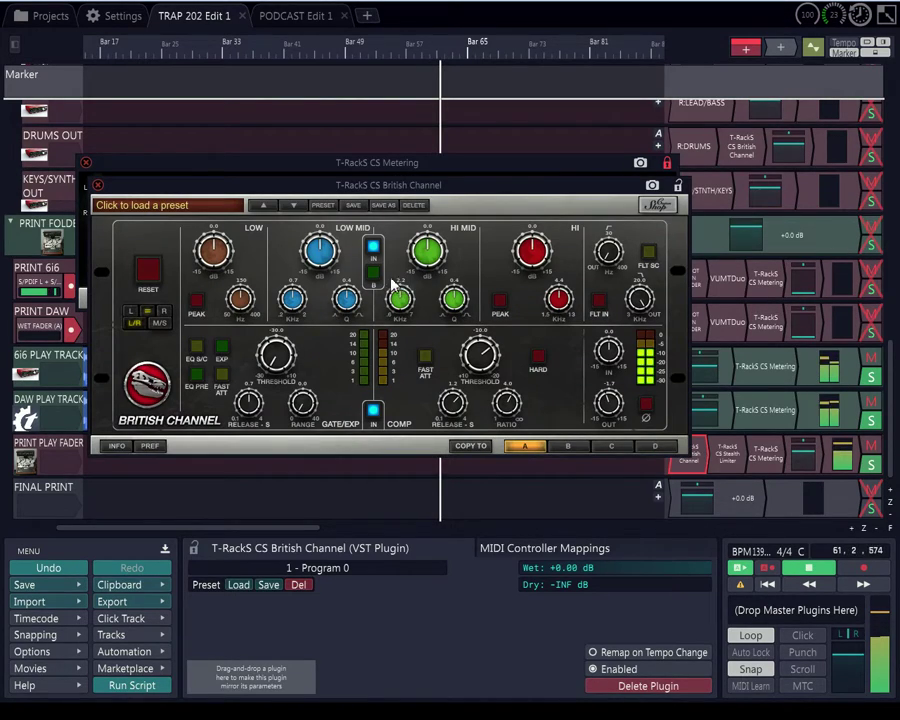
click(150, 445)
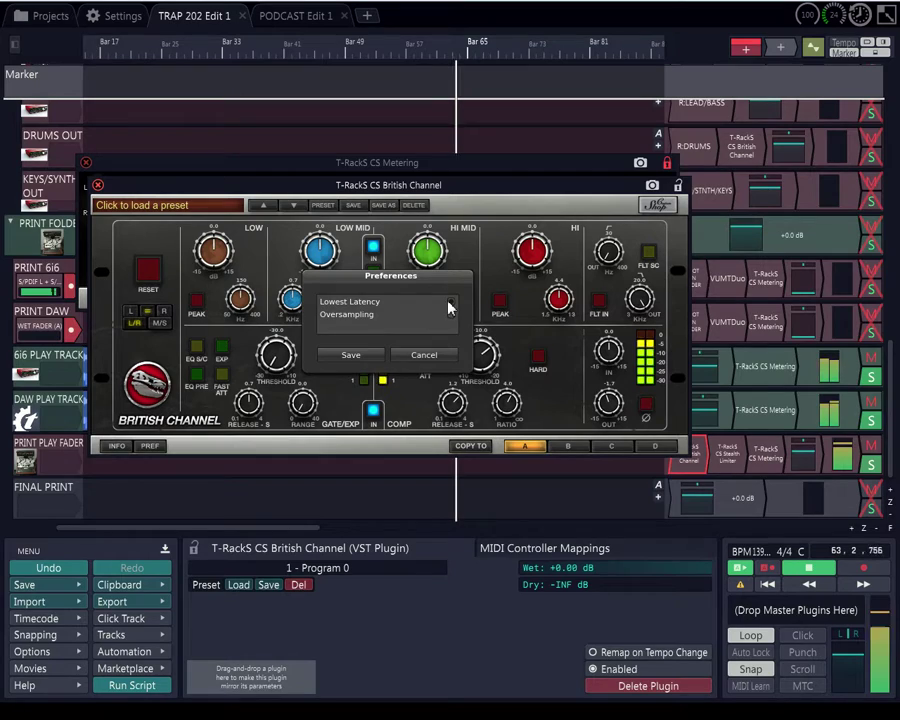
click(351, 355)
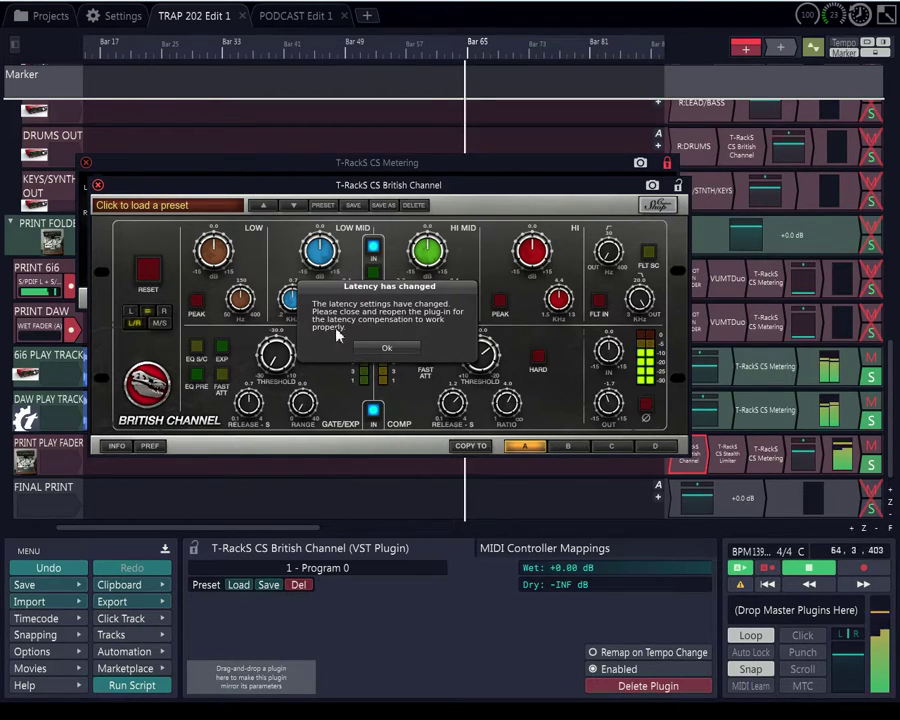
click(374, 348)
click(97, 186)
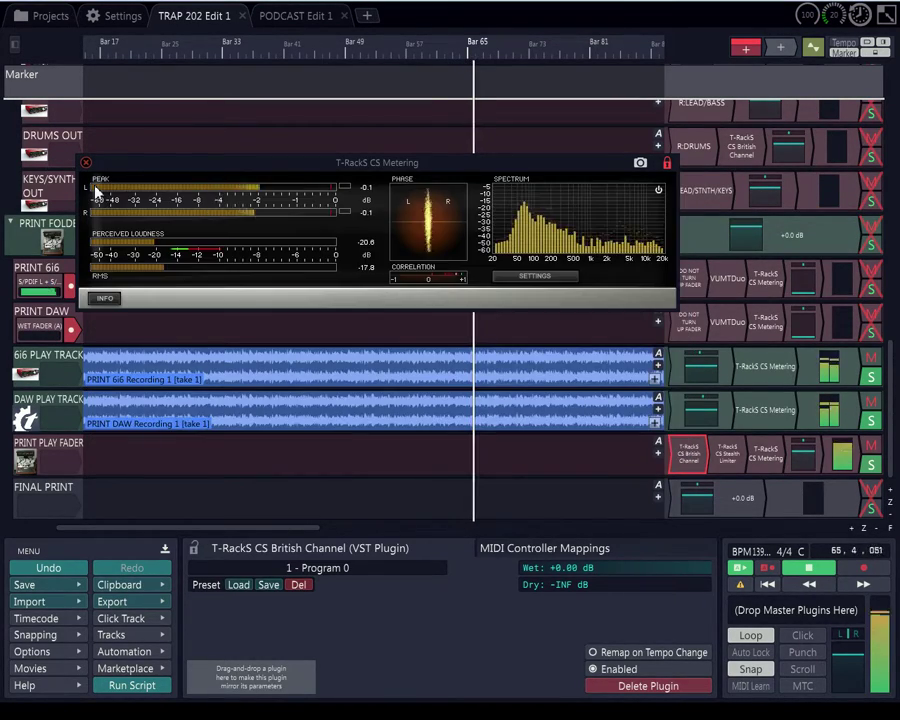